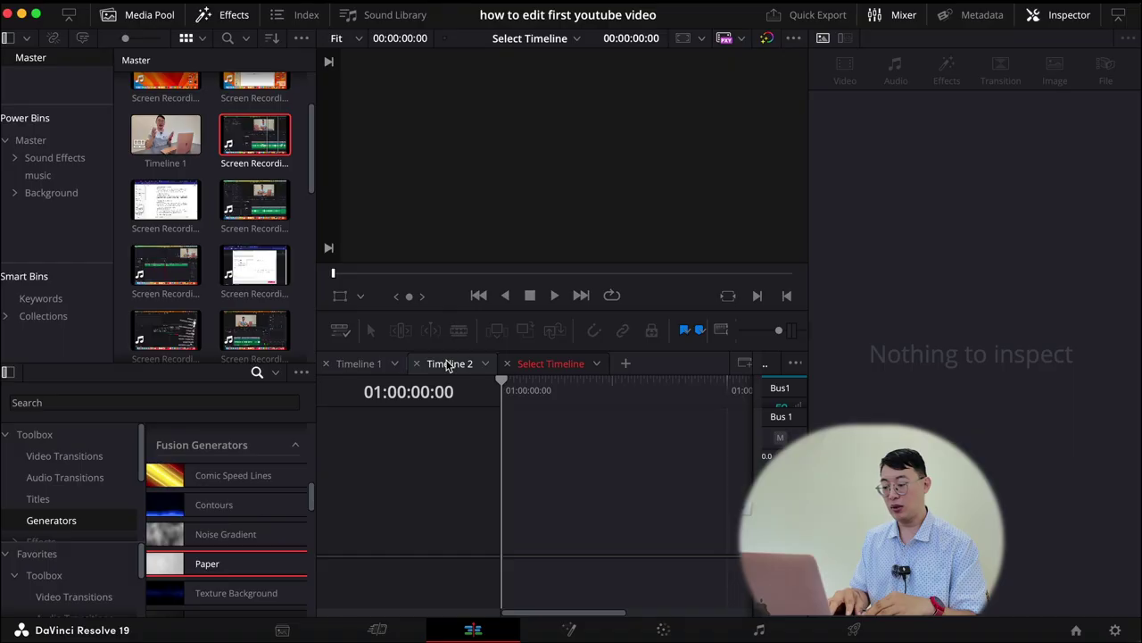
click(449, 363)
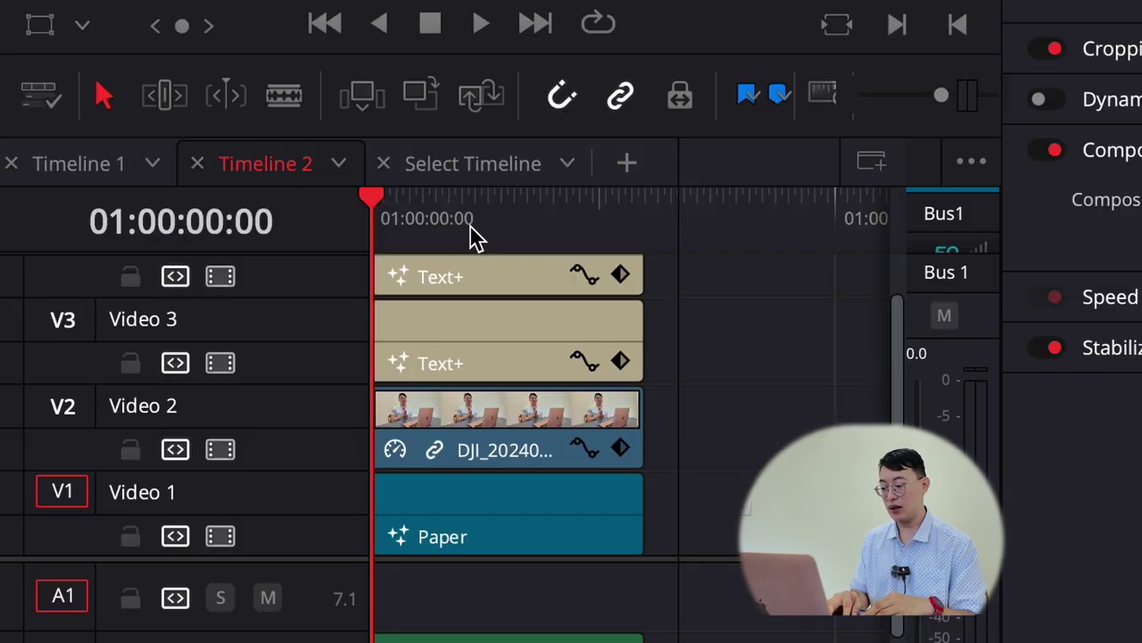
click(549, 399)
click(533, 413)
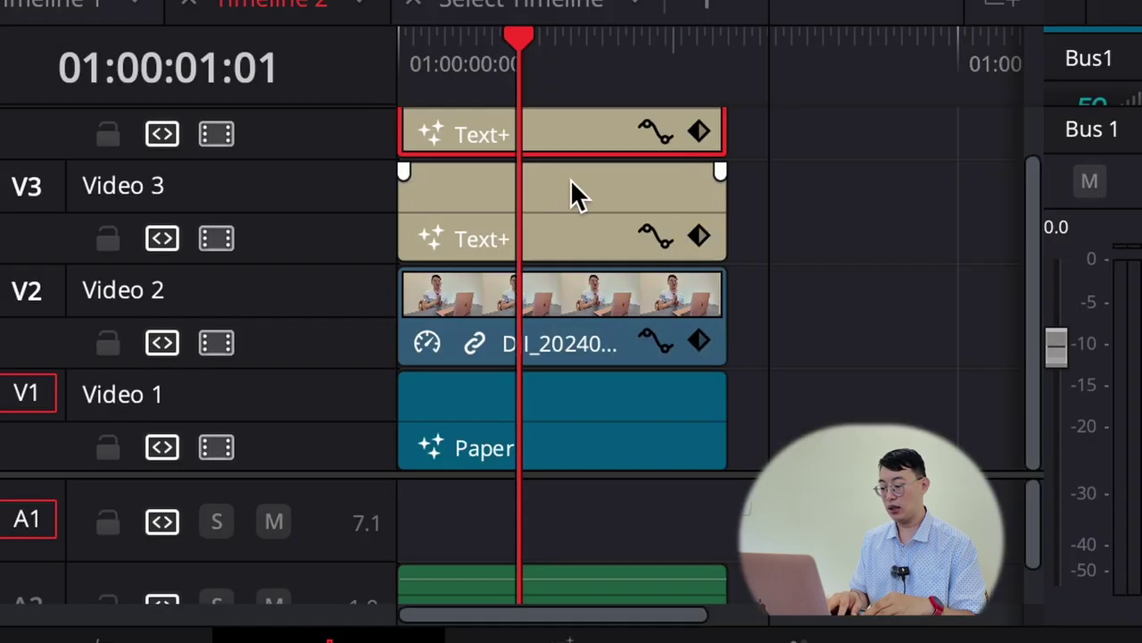
click(571, 181)
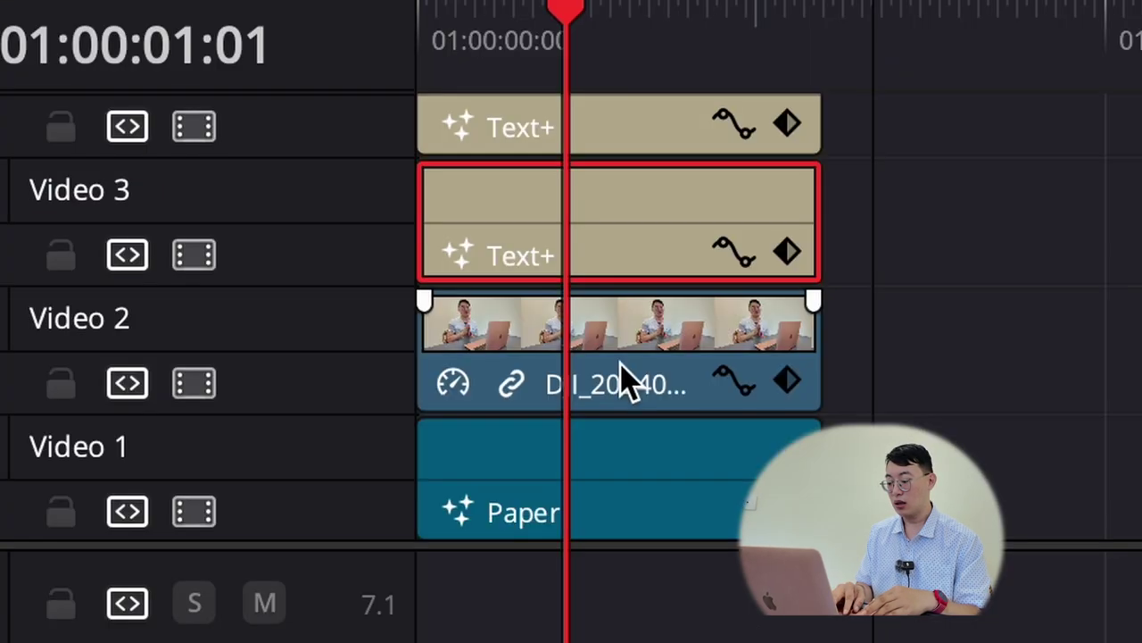
click(624, 383)
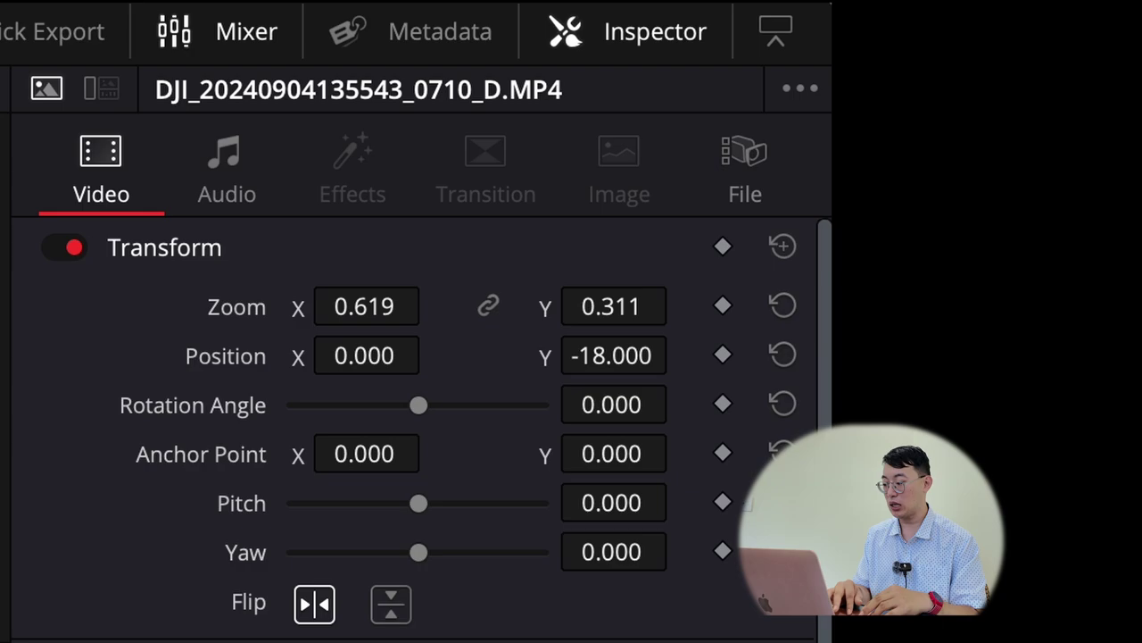
click(649, 409)
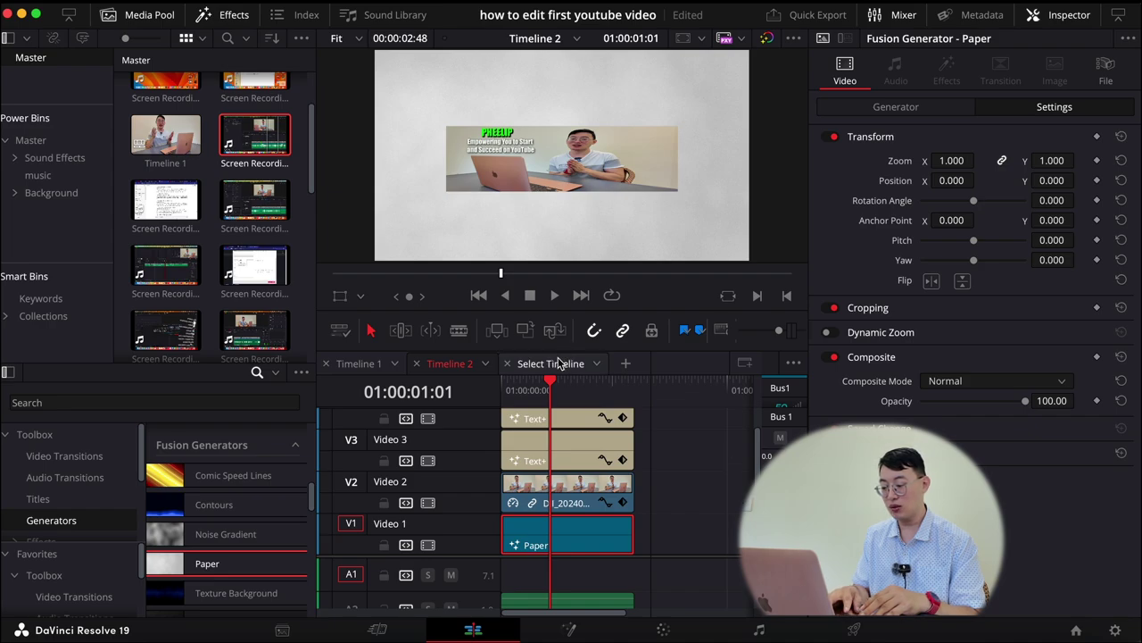
- Paste the DJI photo clip from Timeline 2 into Timeline 3 and lay the Paper texture on Video 1
click(559, 363)
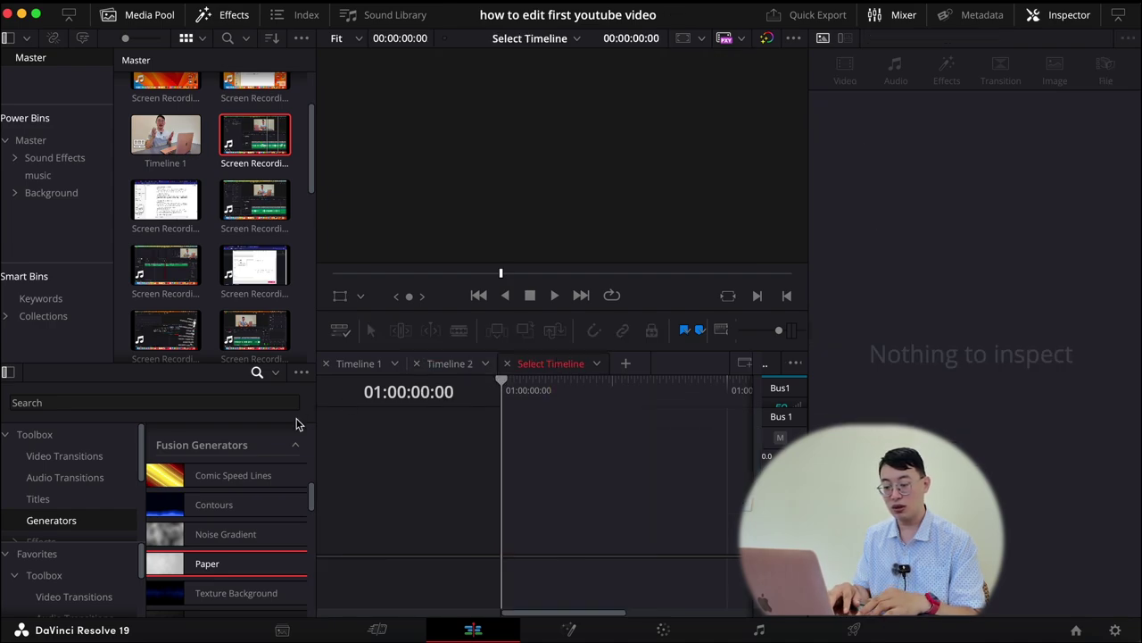
click(449, 365)
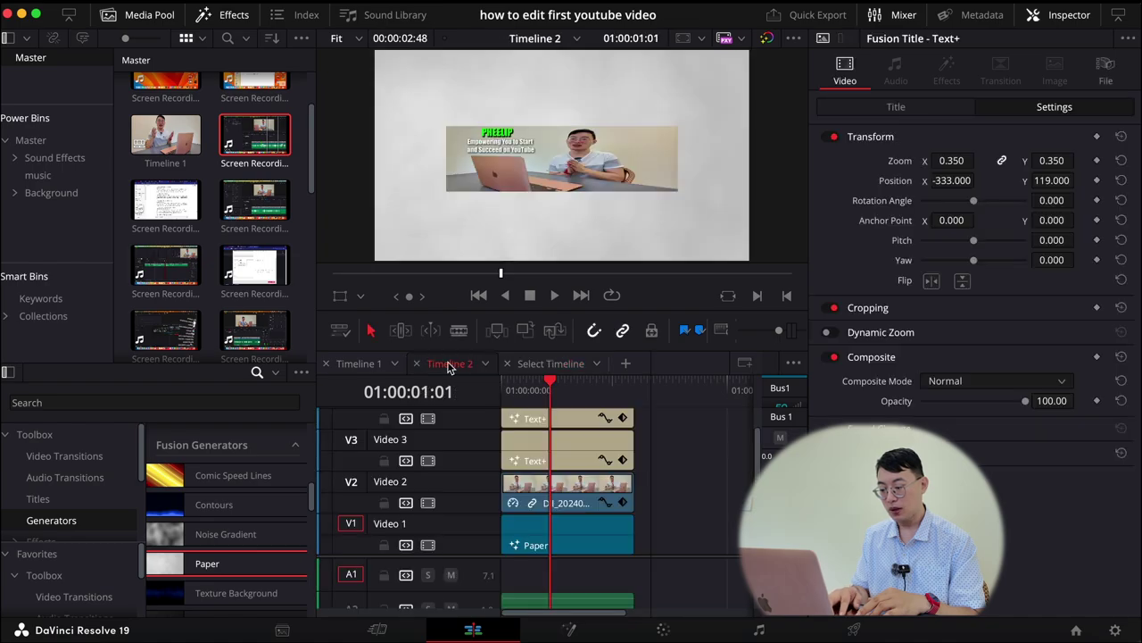
click(531, 507)
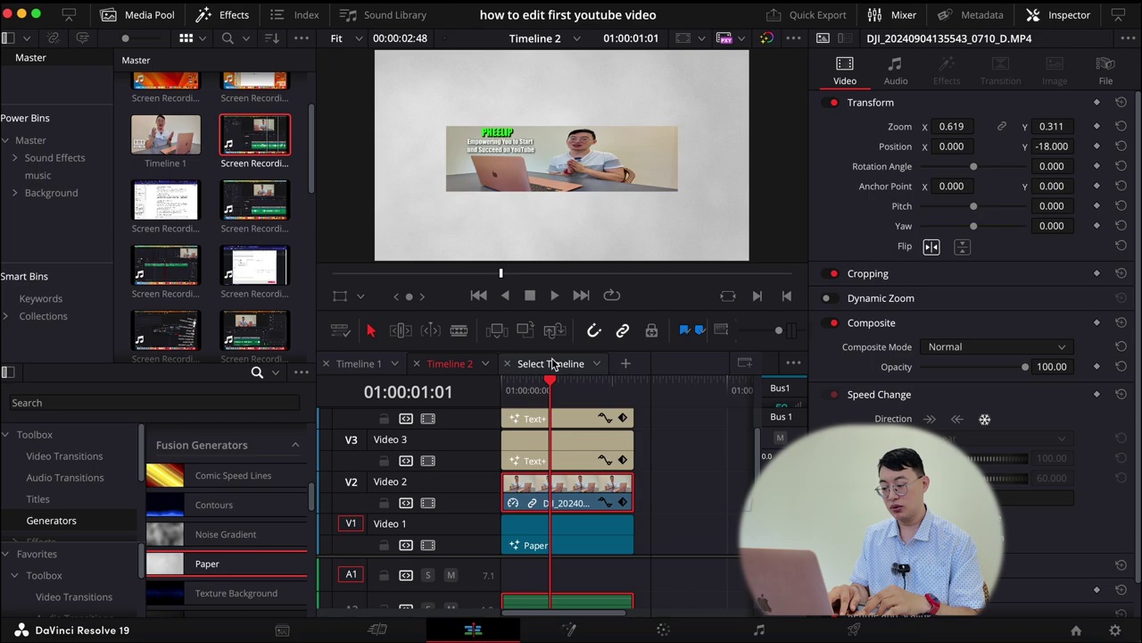
click(553, 364)
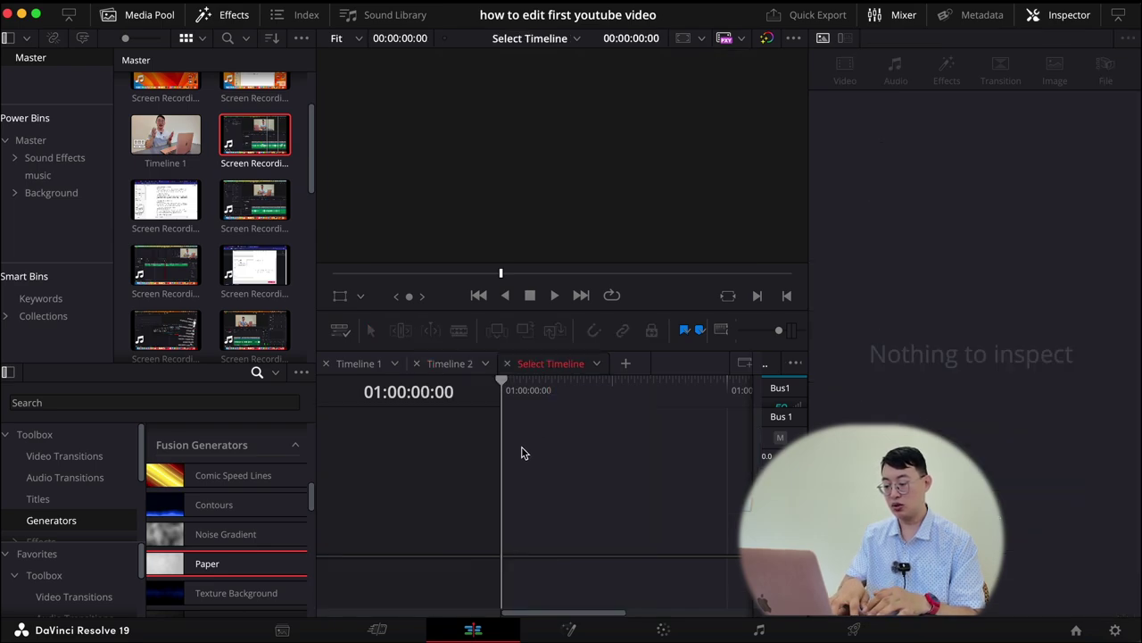
key(super+v)
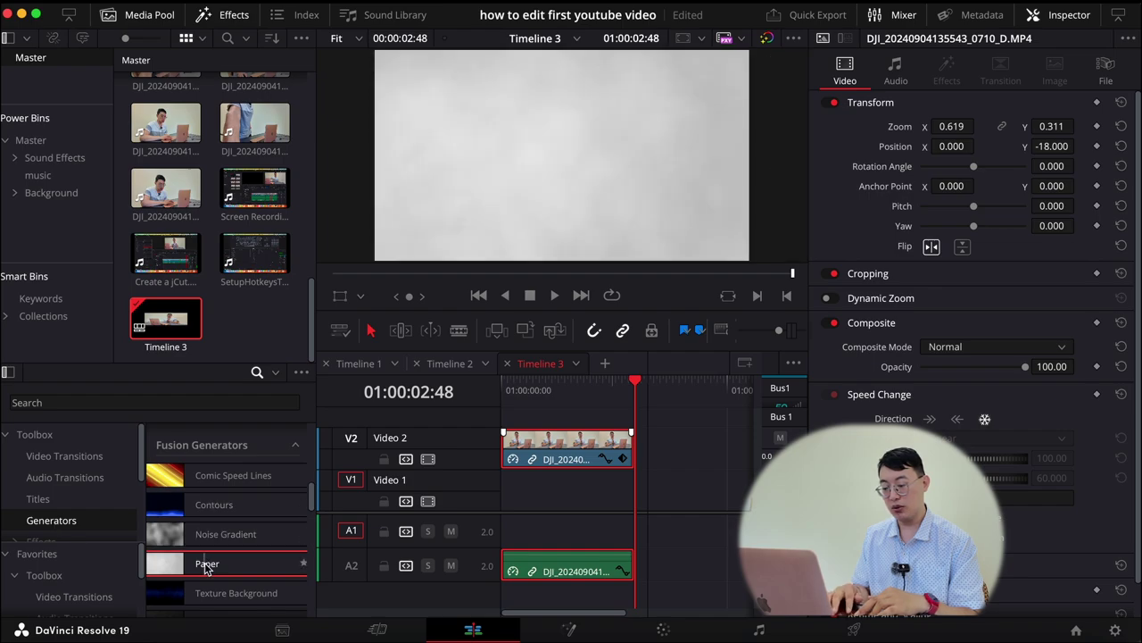
drag(209, 562, 494, 497)
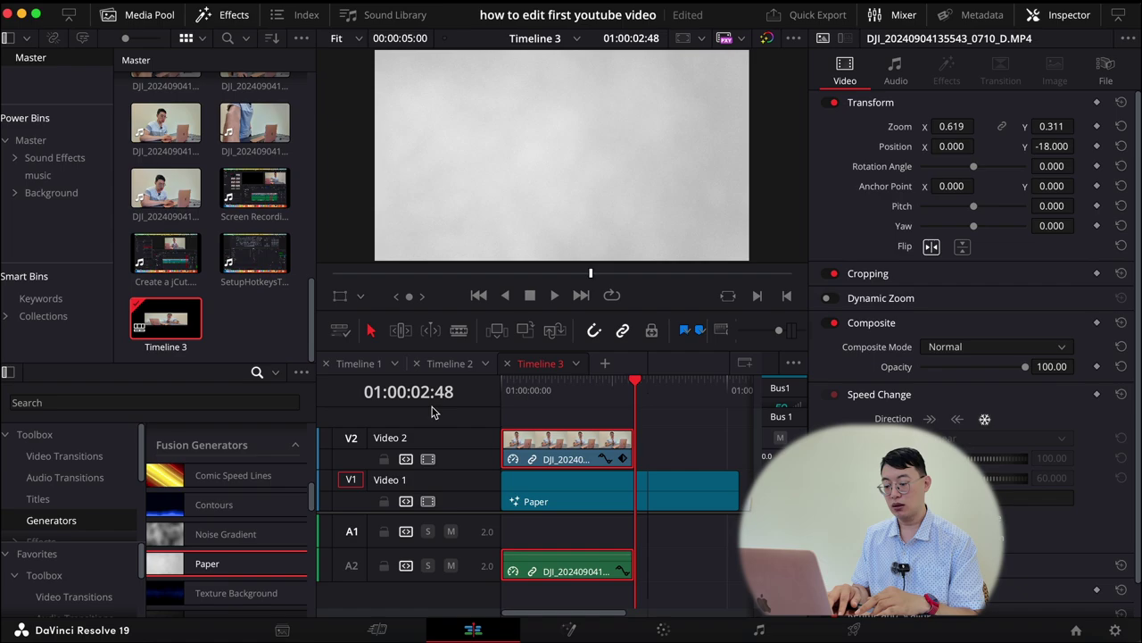
- Place a Text+ title on Video 4 above the photo
click(86, 498)
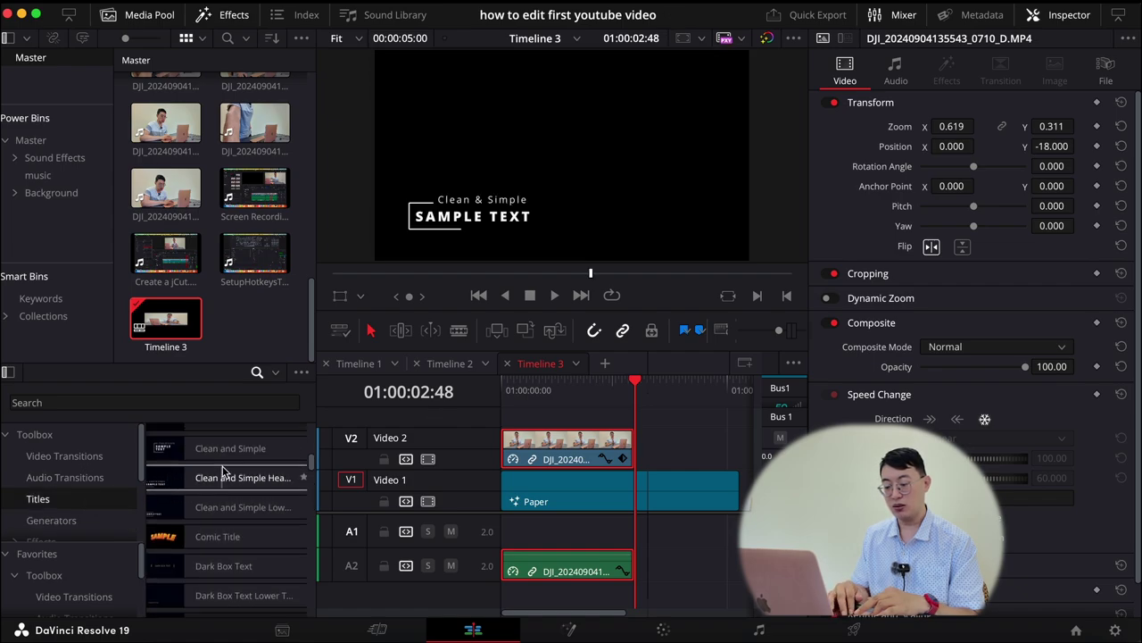
scroll(223, 471, up, 5)
scroll(239, 579, down, 1)
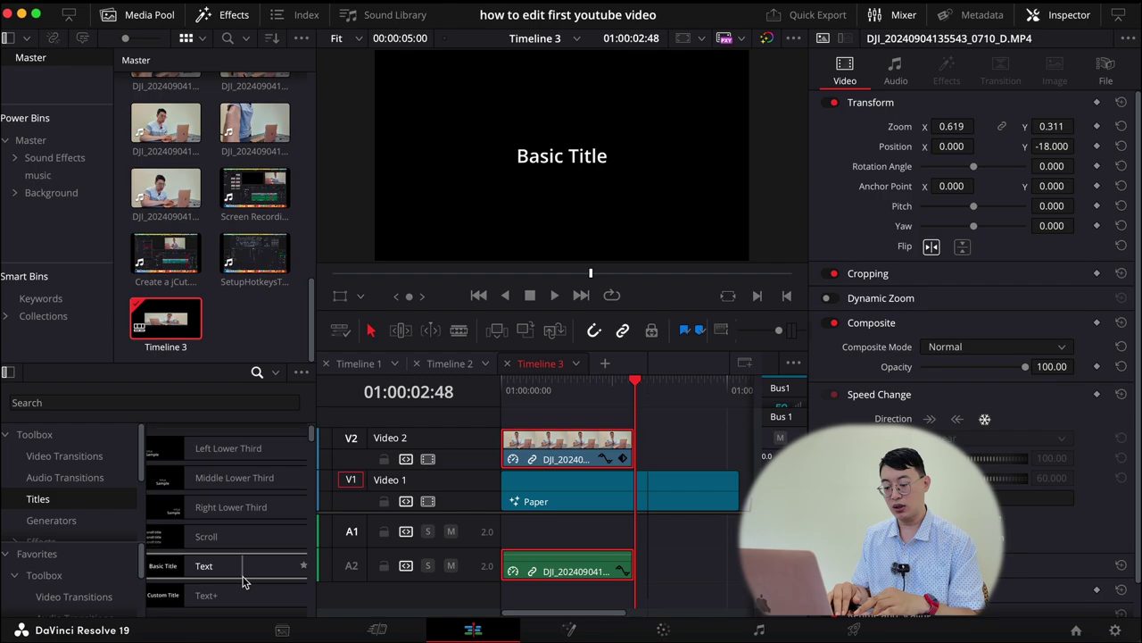
drag(224, 596, 519, 412)
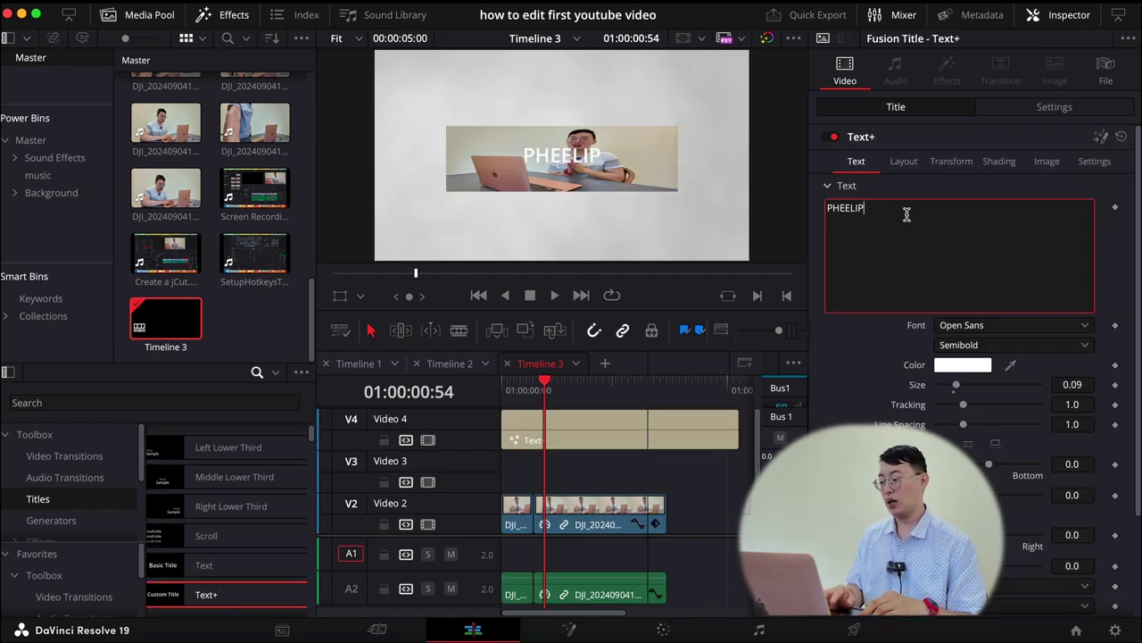
- Set the PHEELIP title to the Impact font and colour it green, saving the green as a swatch
click(976, 327)
key(i)
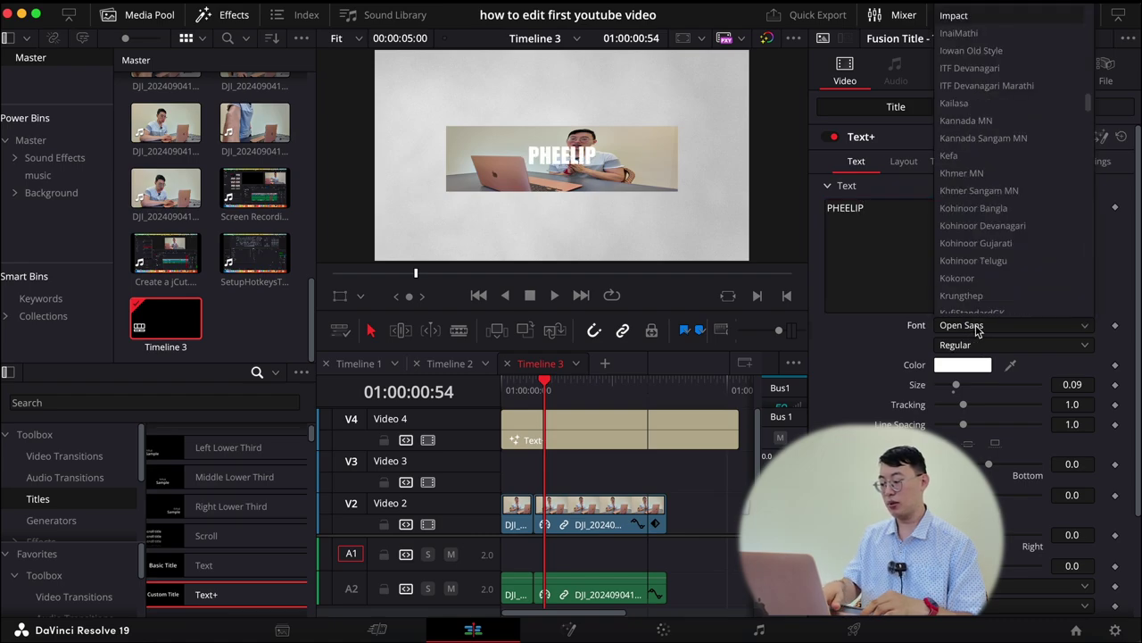
key(Return)
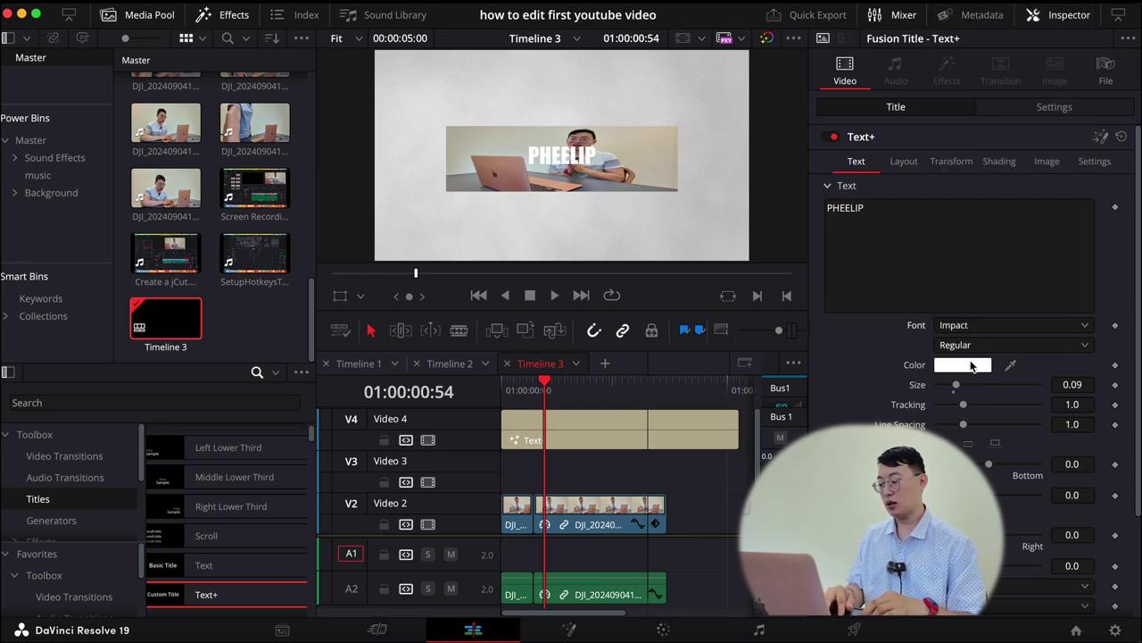
click(971, 365)
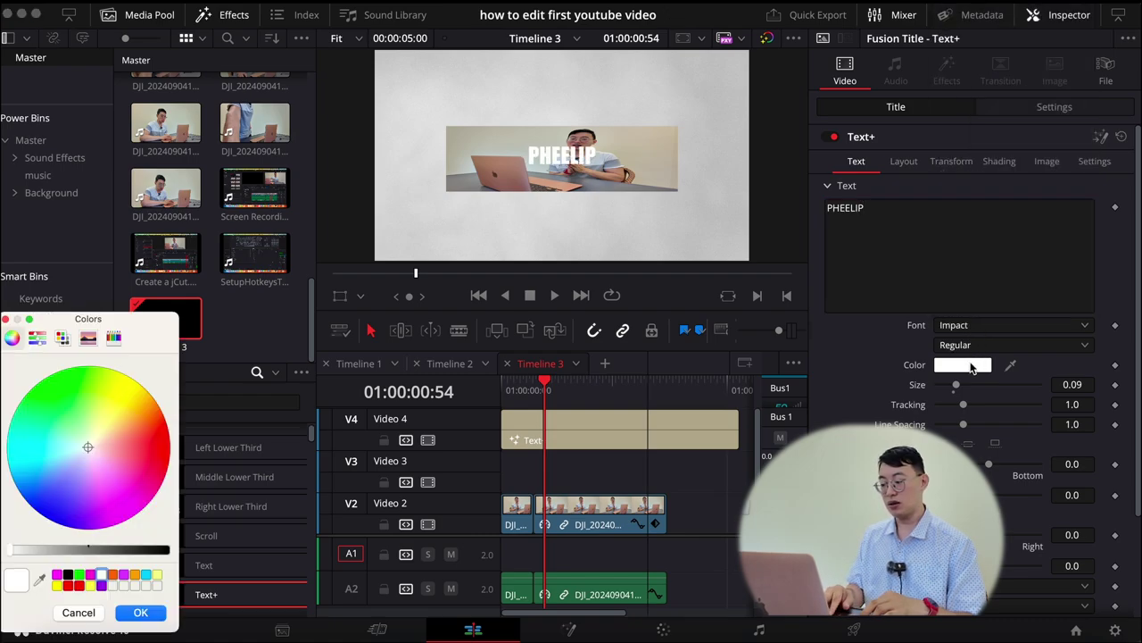
click(79, 576)
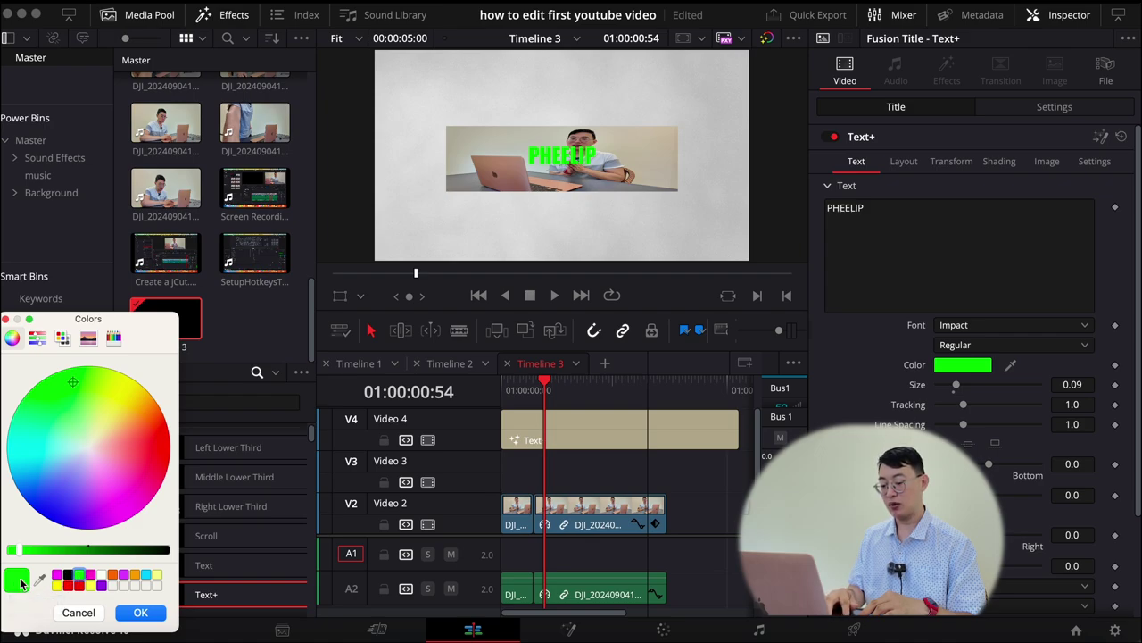
drag(42, 581, 119, 585)
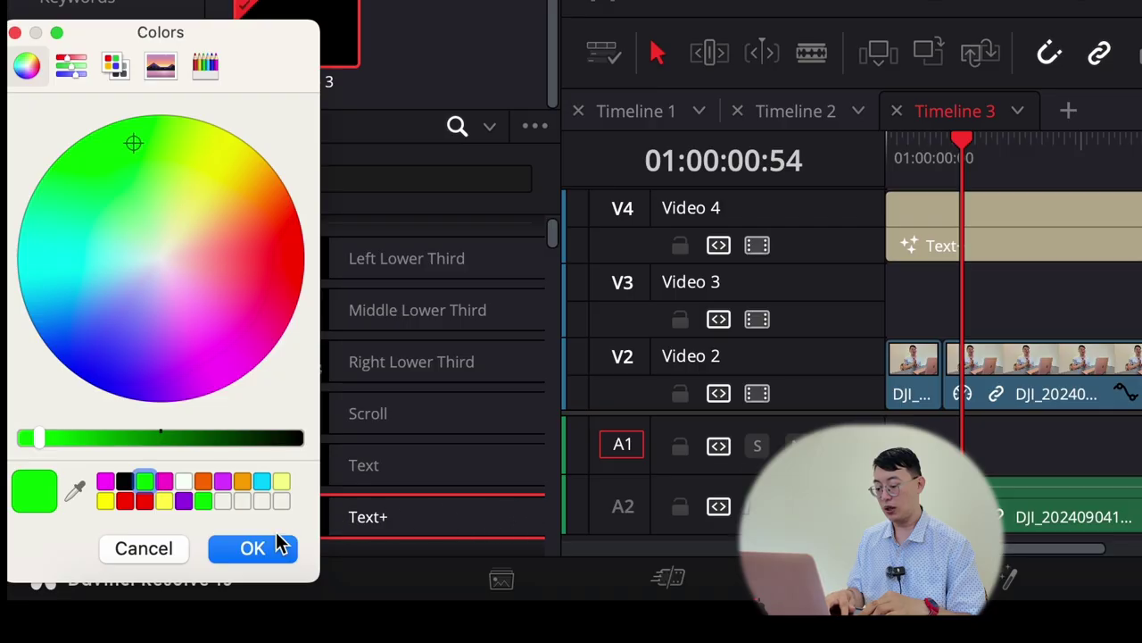
click(148, 613)
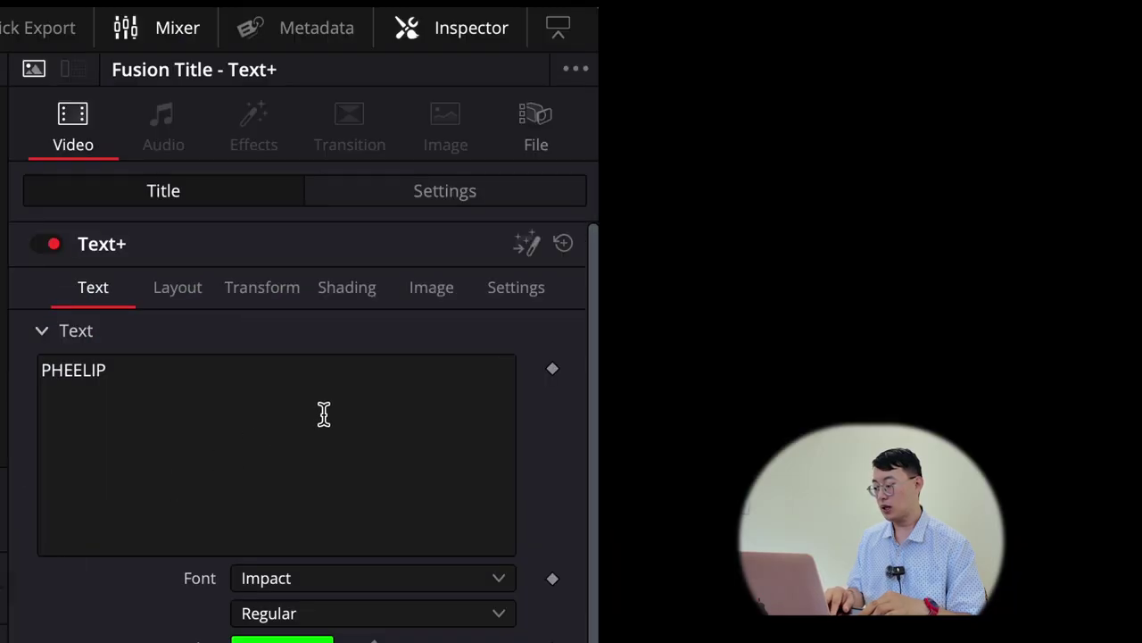
- Enable the Black Shadow shading element on the title
click(352, 287)
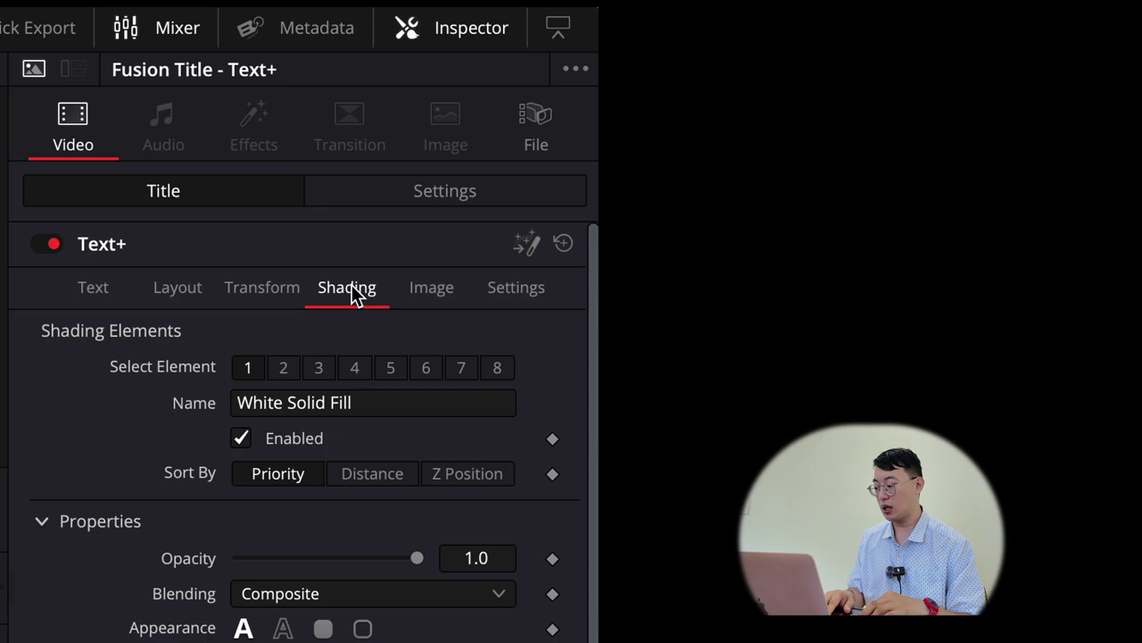
click(322, 366)
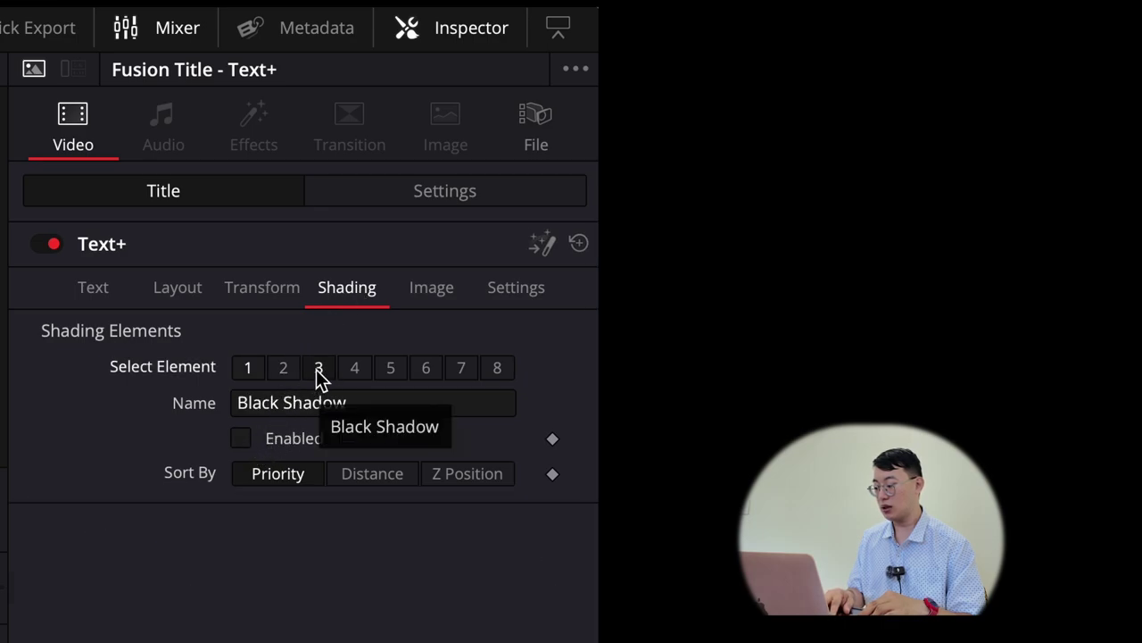
click(239, 440)
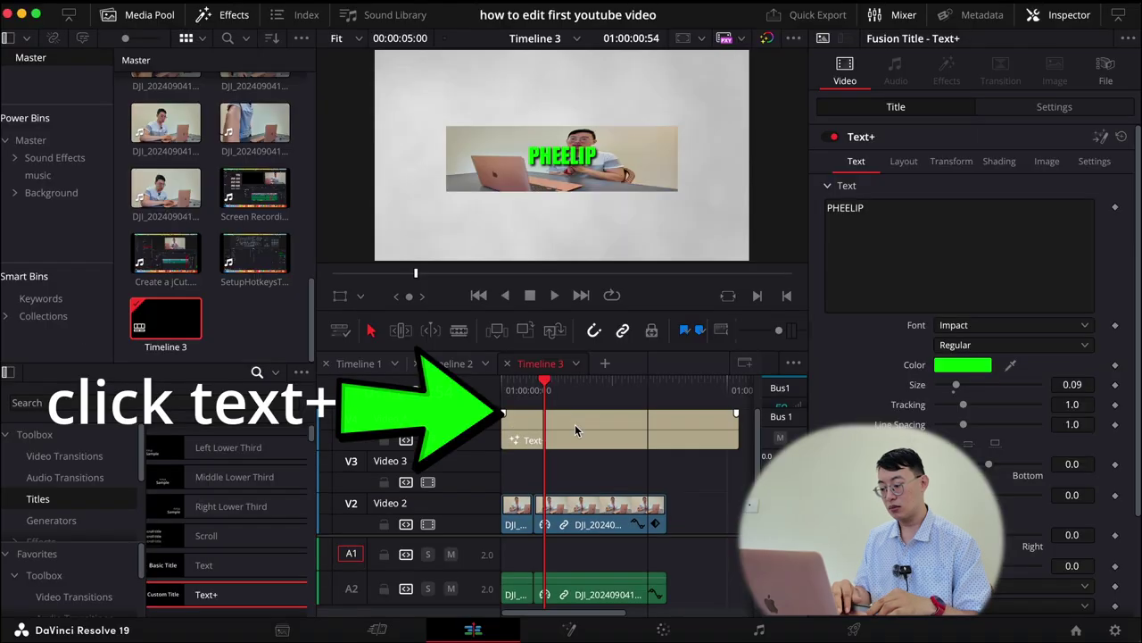
- Scale the PHEELIP title clip down to a zoom of 0.350
click(574, 424)
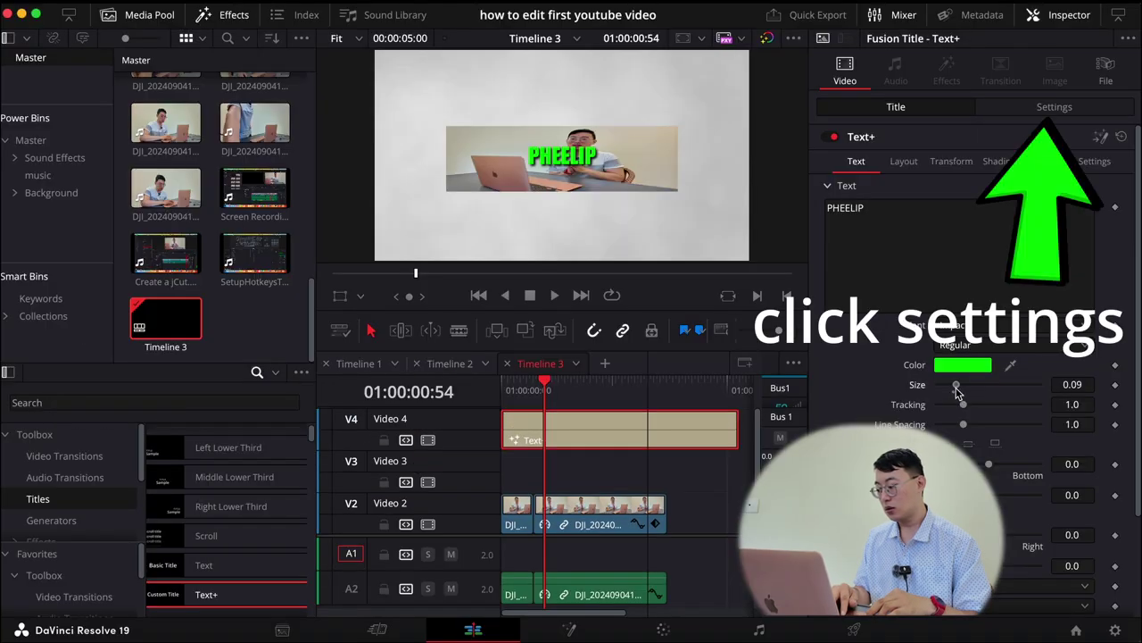
click(1054, 106)
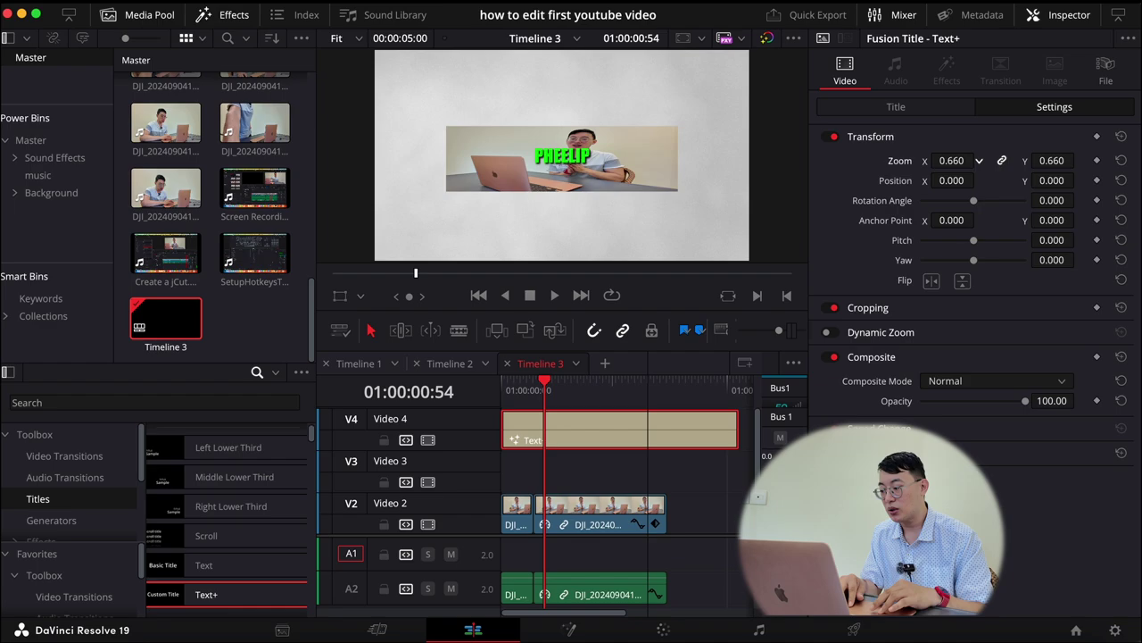
drag(951, 160, 907, 160)
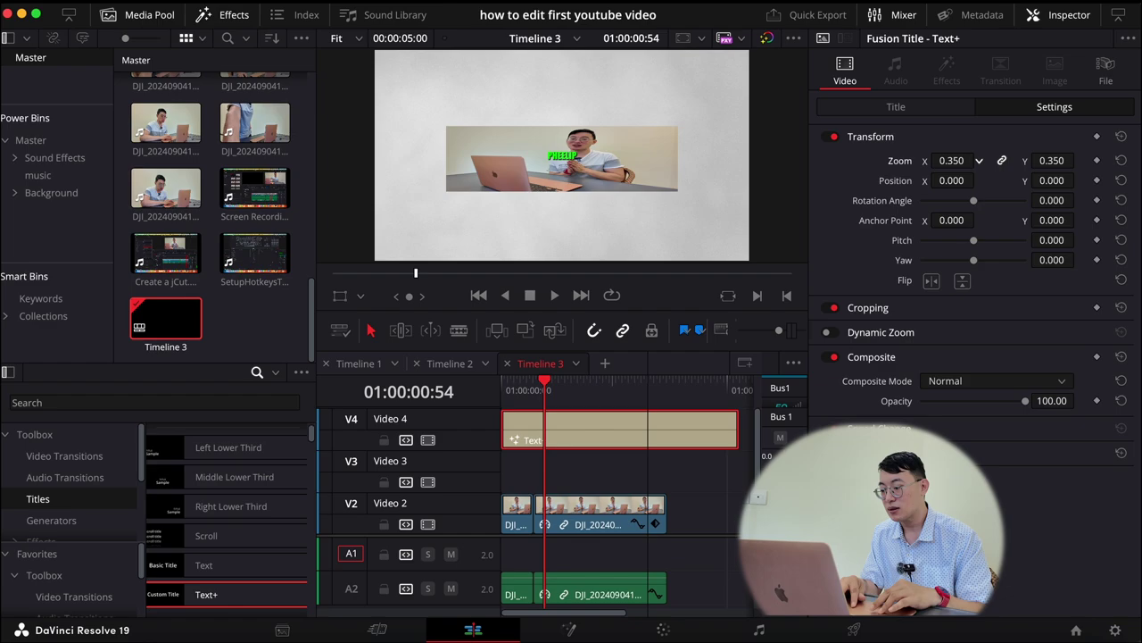
drag(906, 160, 906, 160)
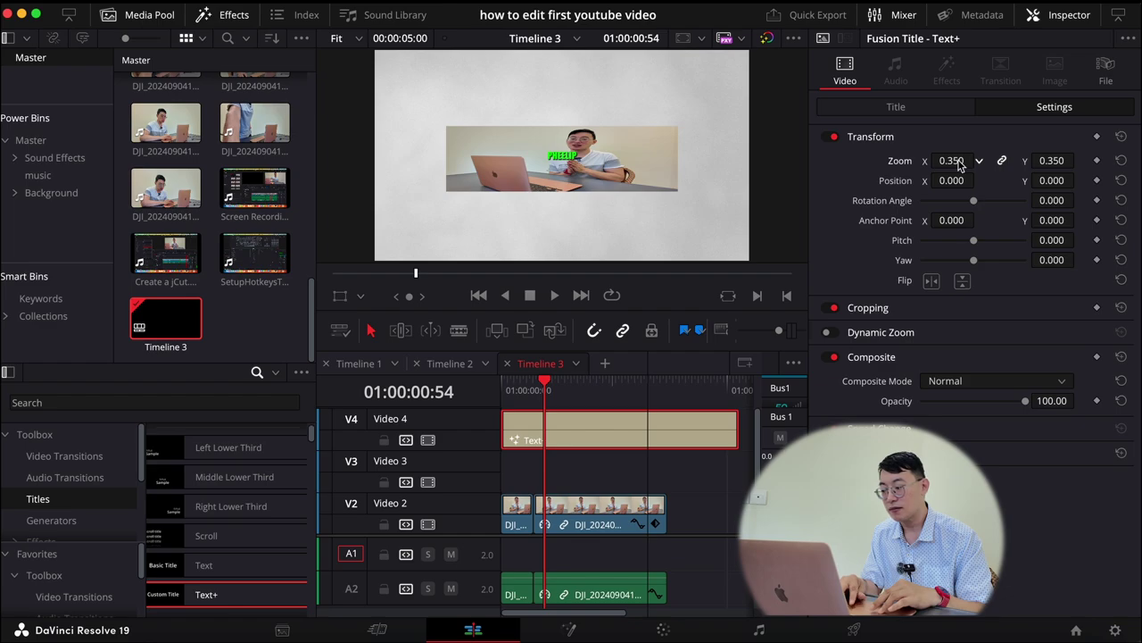
- Raise the PHEELIP text size from about 0.110 to 0.118
click(897, 107)
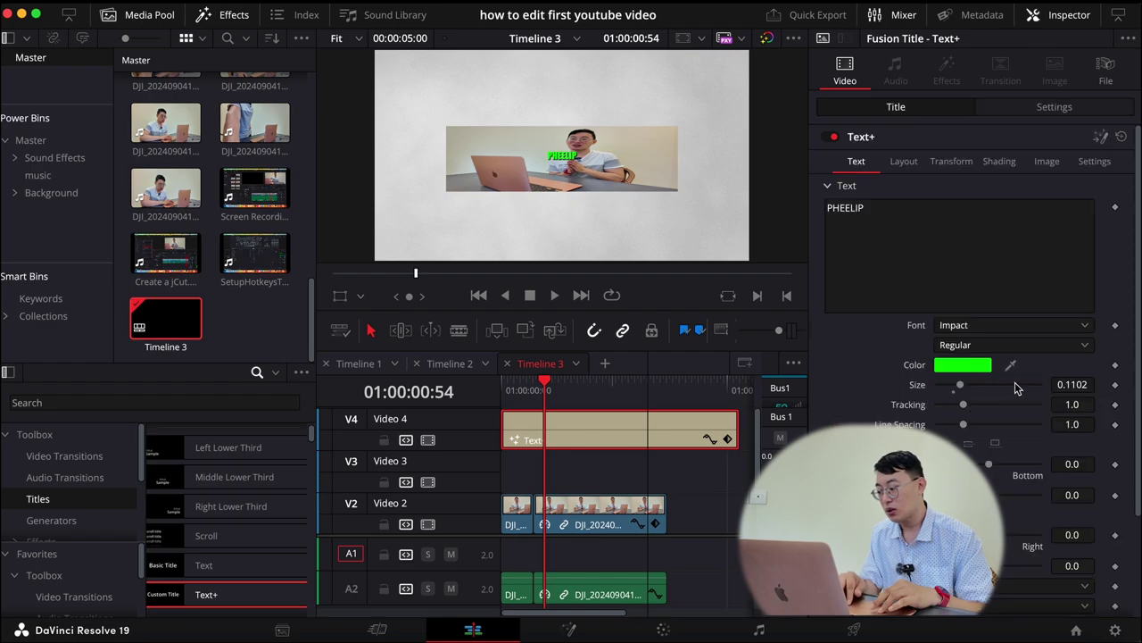
click(1077, 383)
drag(1076, 384, 1083, 384)
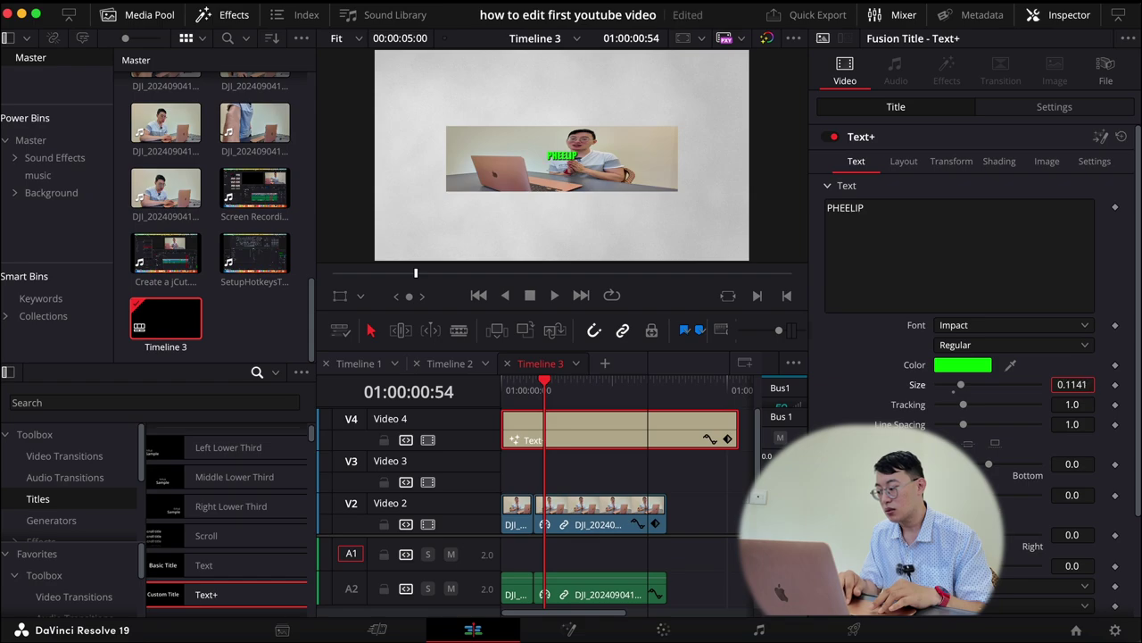
drag(1071, 384, 1077, 384)
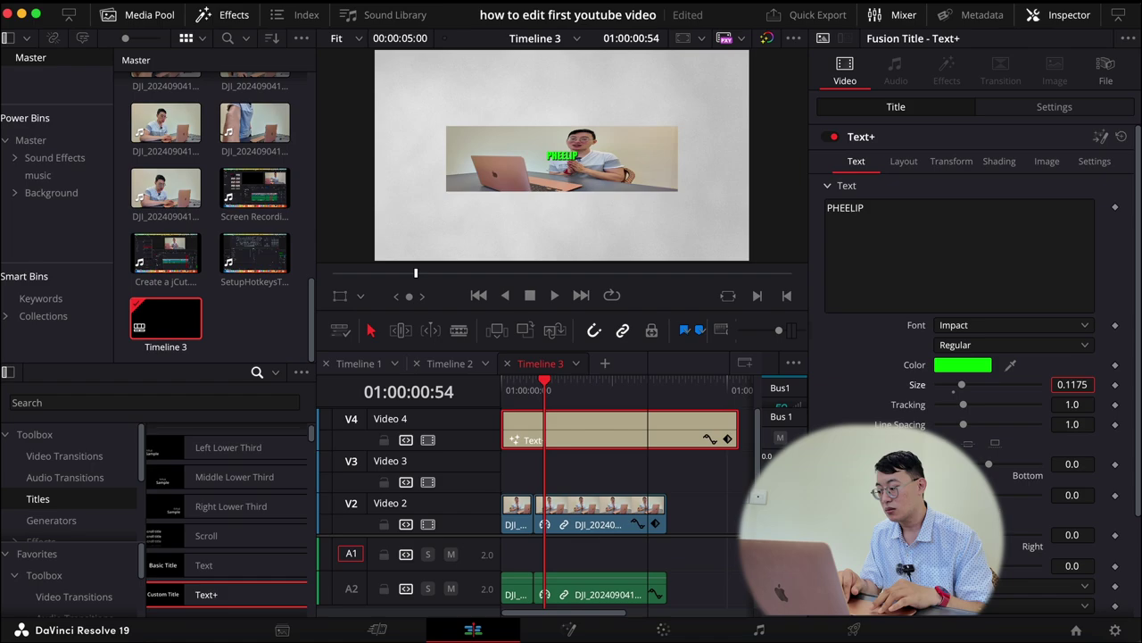
drag(1077, 384, 1080, 383)
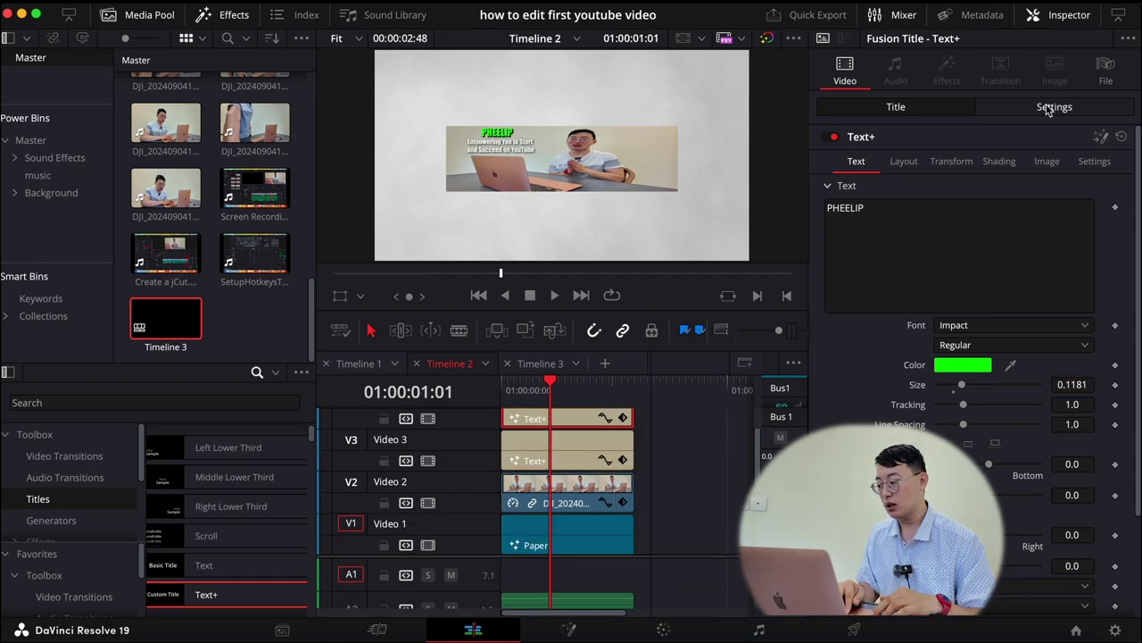
- Move the PHEELIP title to Position X -333 and Y 119
click(1053, 108)
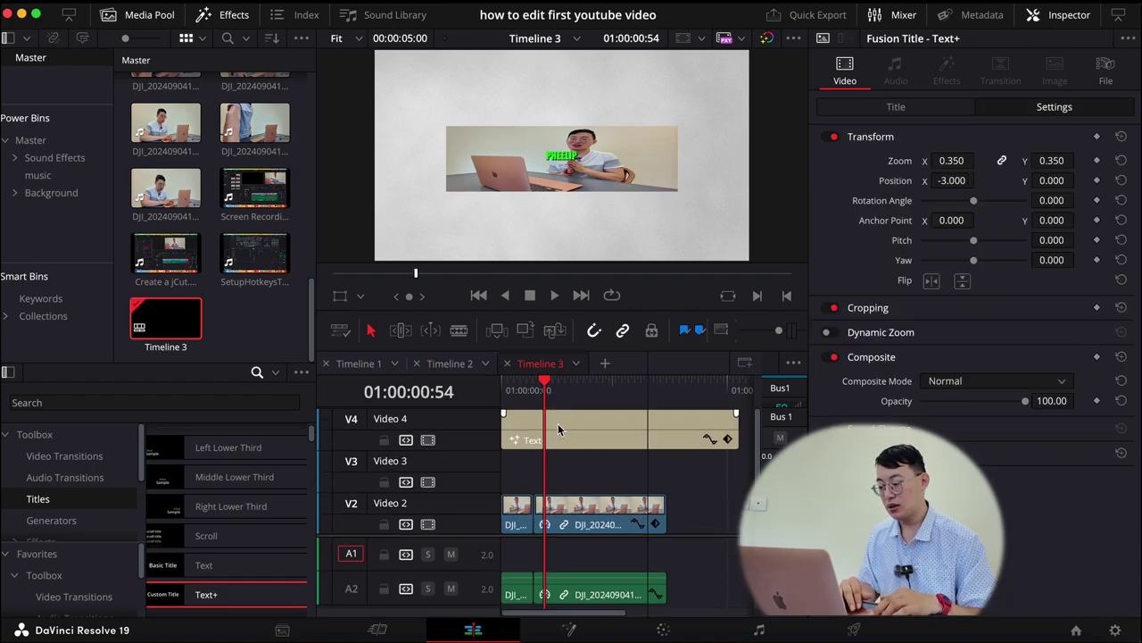
click(557, 423)
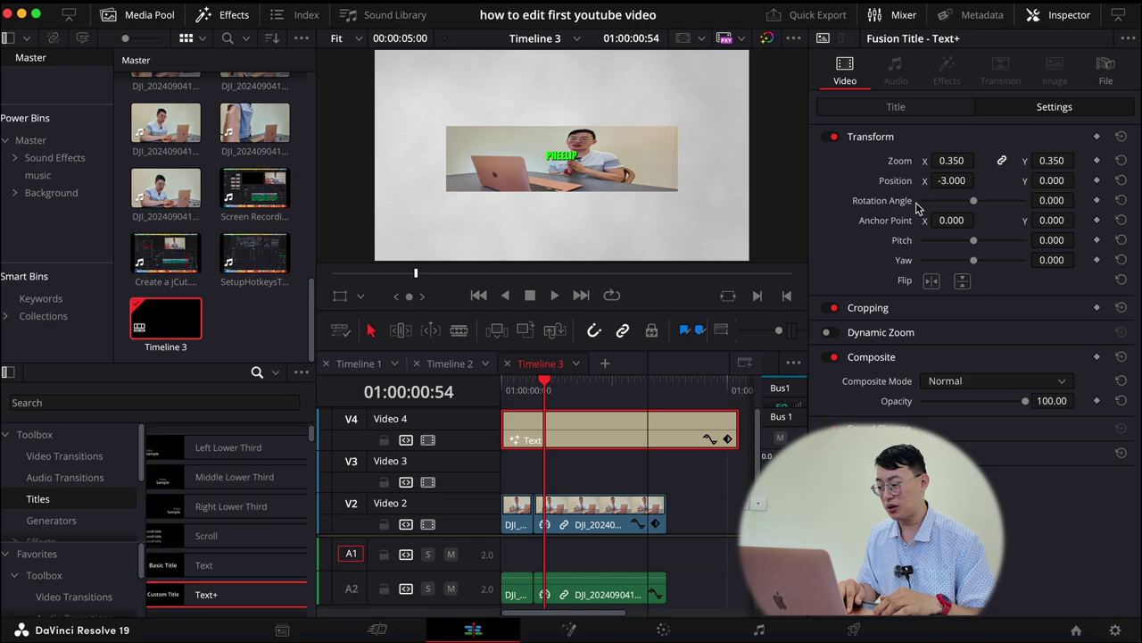
drag(951, 181, 875, 180)
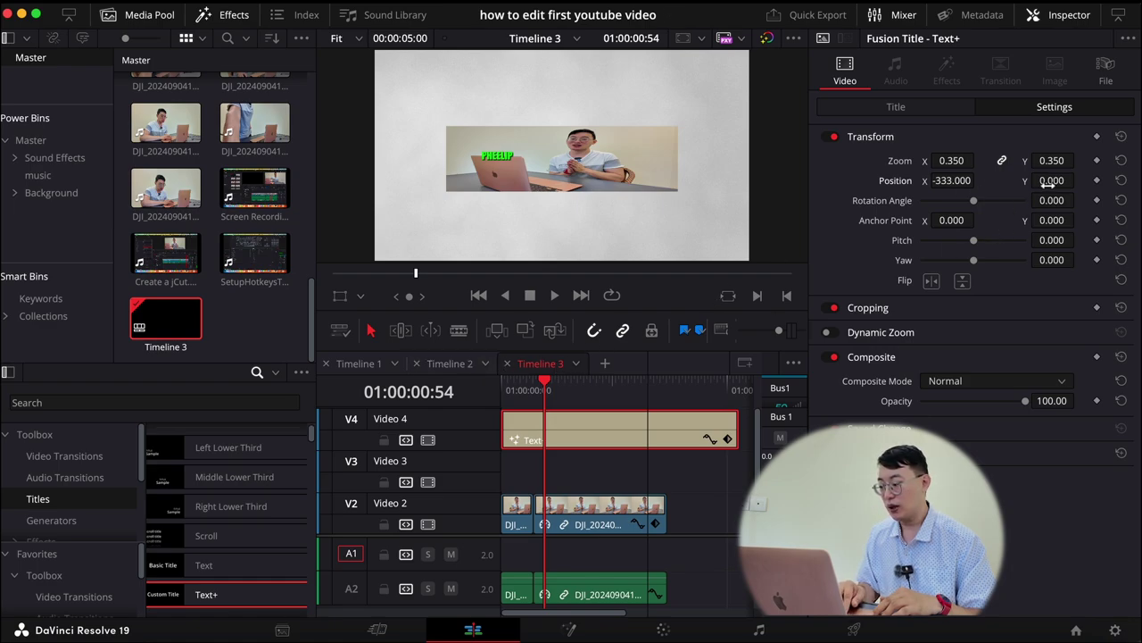
click(535, 385)
click(678, 428)
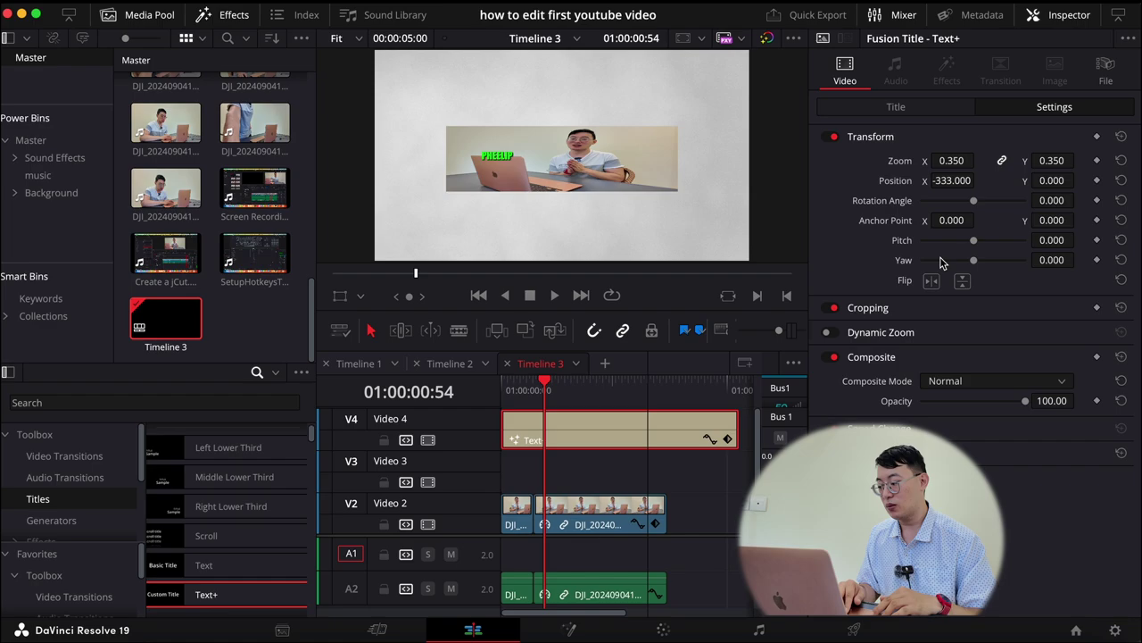
drag(1050, 180, 1079, 181)
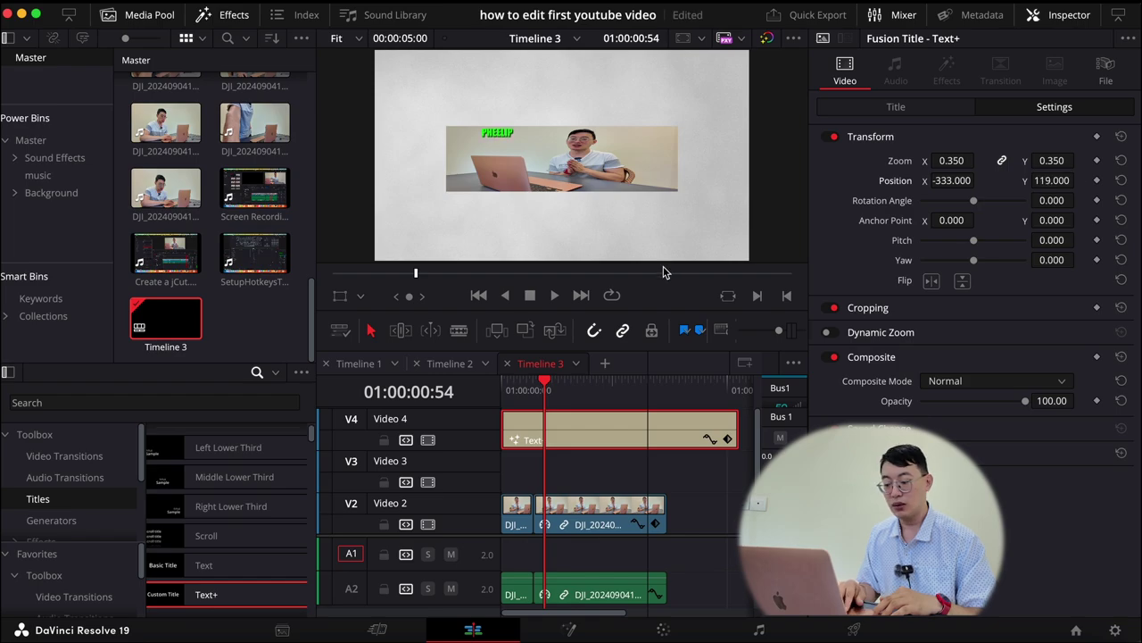
click(453, 364)
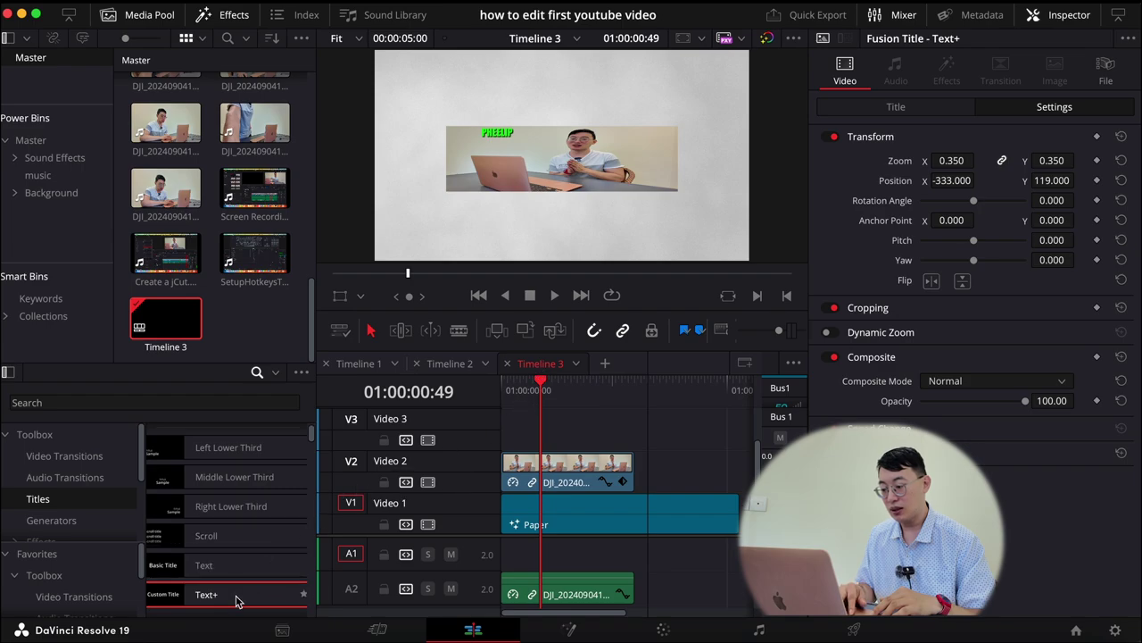
- Add a Text+ slogan title on Video 3 set in the Impact font
drag(232, 605, 501, 430)
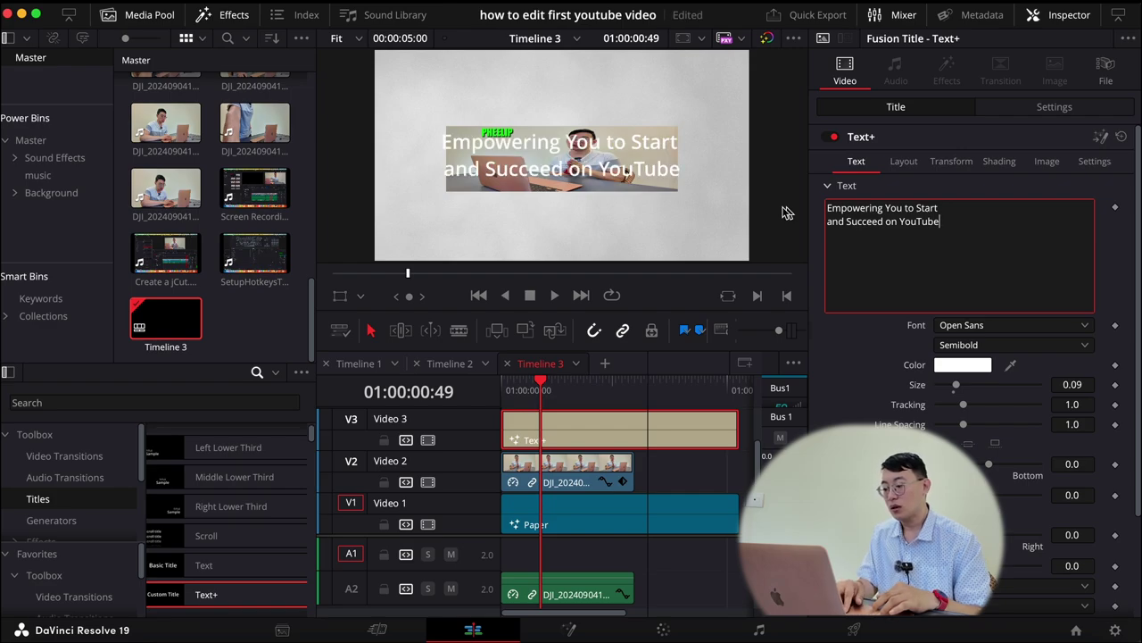
click(972, 328)
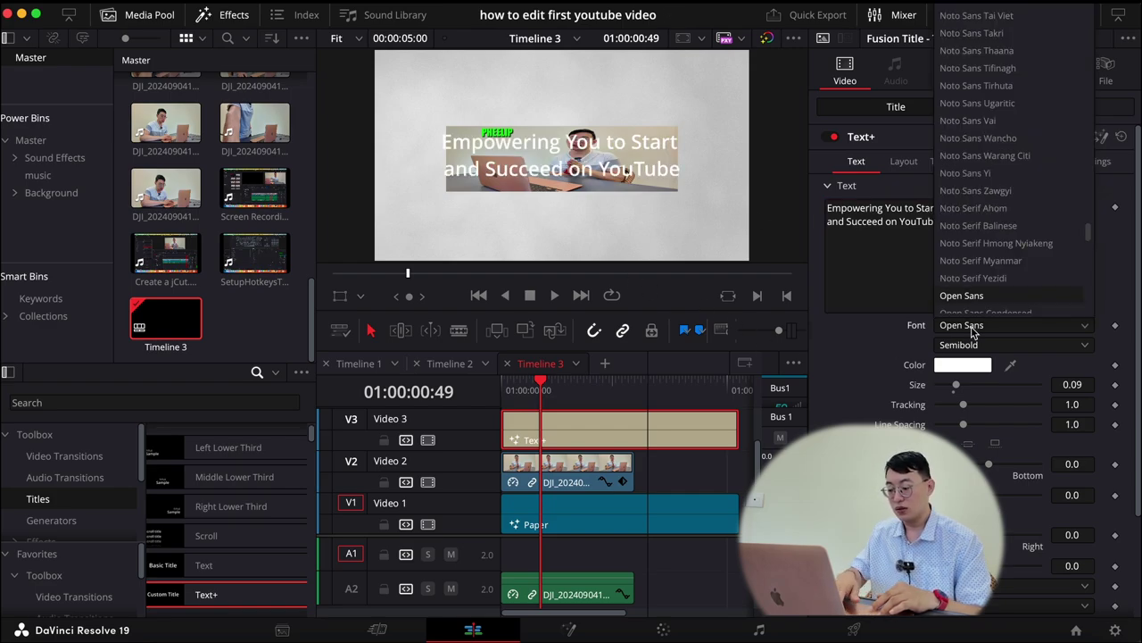
text(impact)
key(Return)
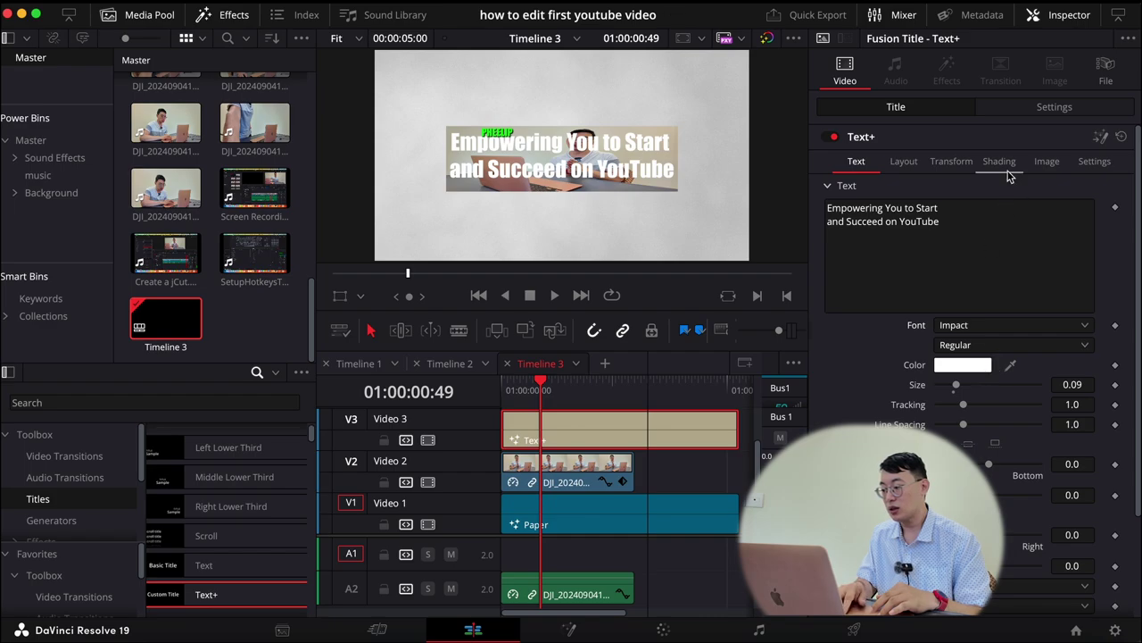
- Turn on the Black Shadow shading element behind the slogan
click(1007, 168)
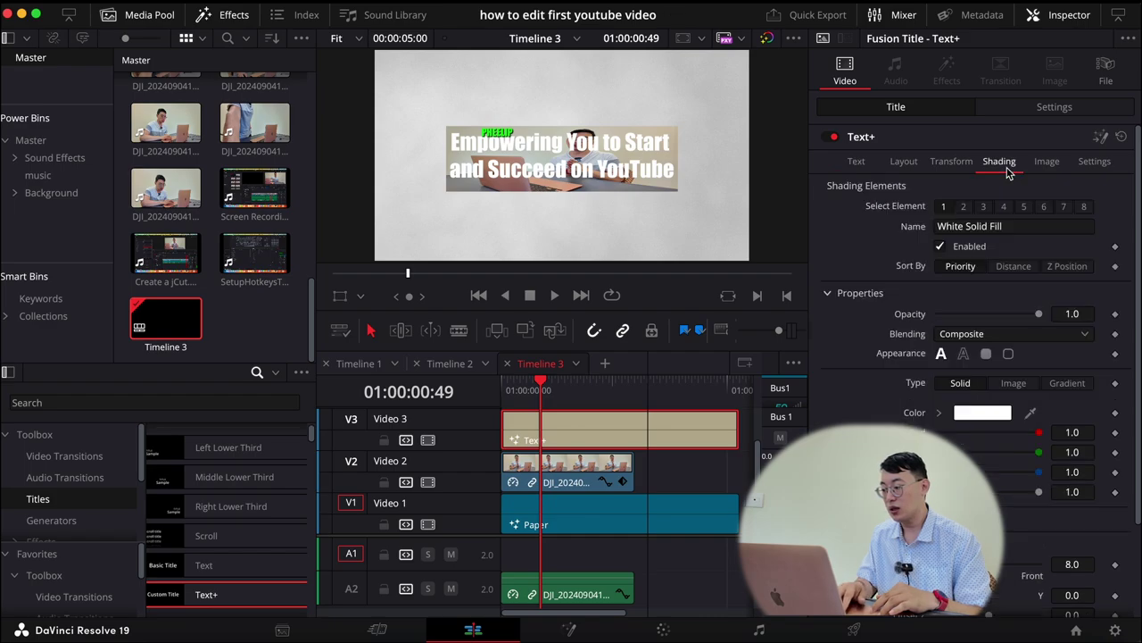
click(984, 208)
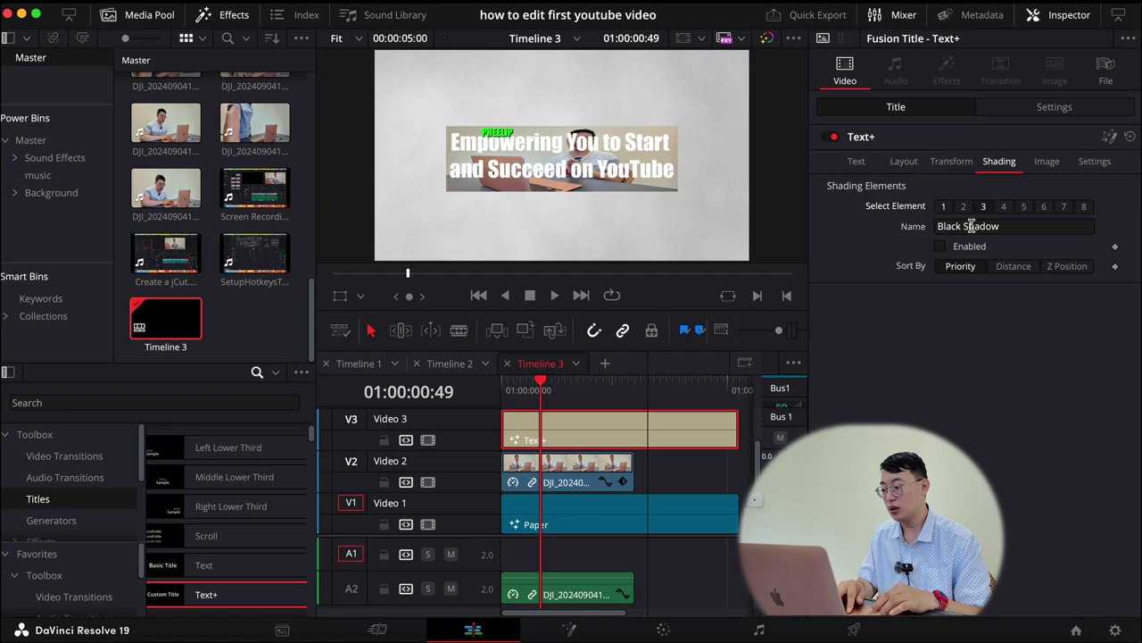
click(942, 248)
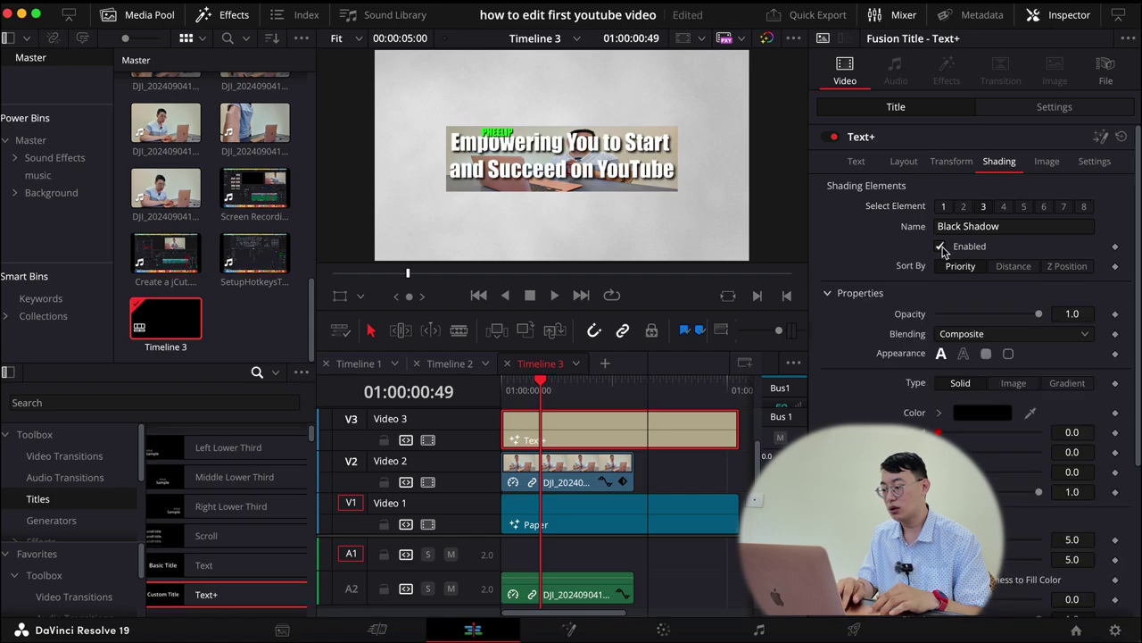
click(858, 164)
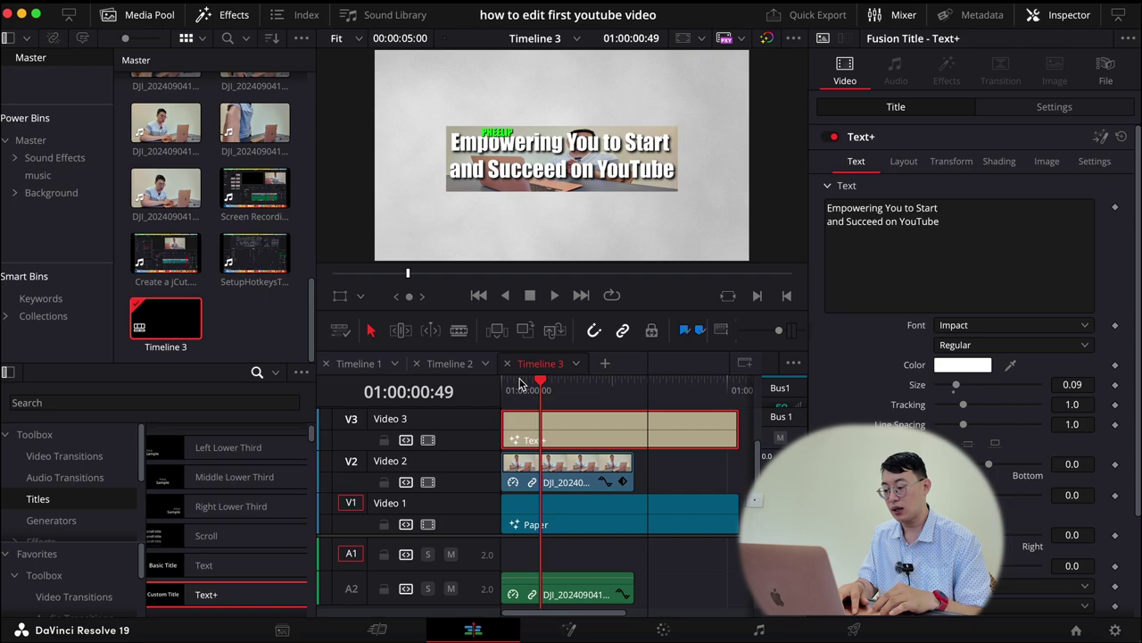
- Reduce the slogan's text size
click(525, 419)
click(525, 419)
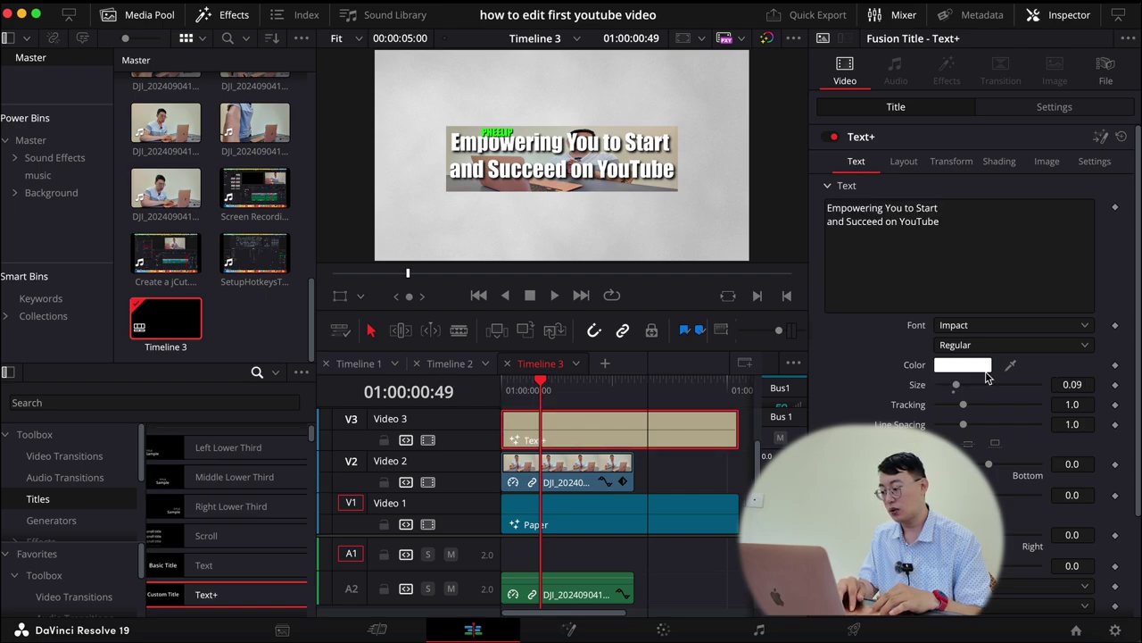
drag(959, 386, 948, 387)
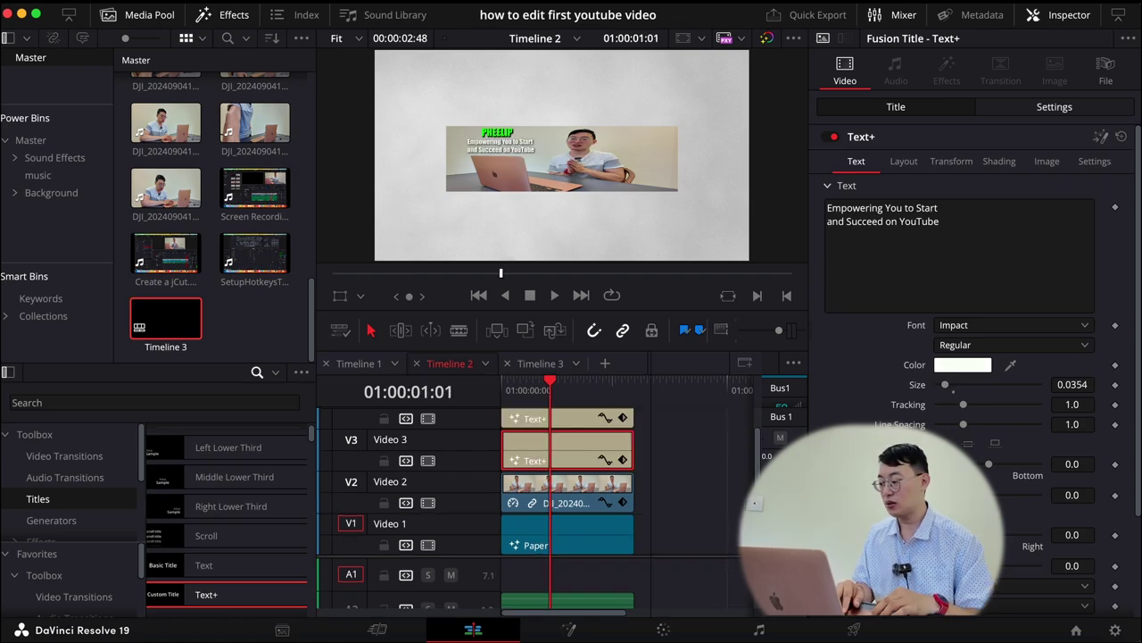
- Position the slogan at X -314, Y 50 under the name and scale its zoom to about 0.76
click(1038, 109)
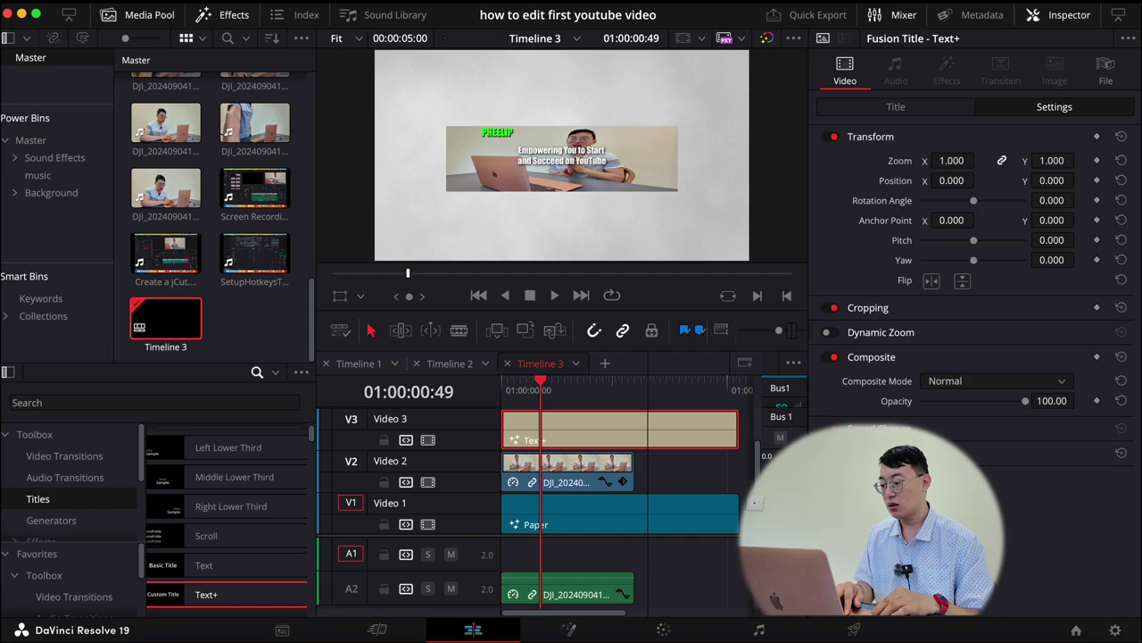
drag(951, 180, 813, 180)
drag(978, 181, 978, 180)
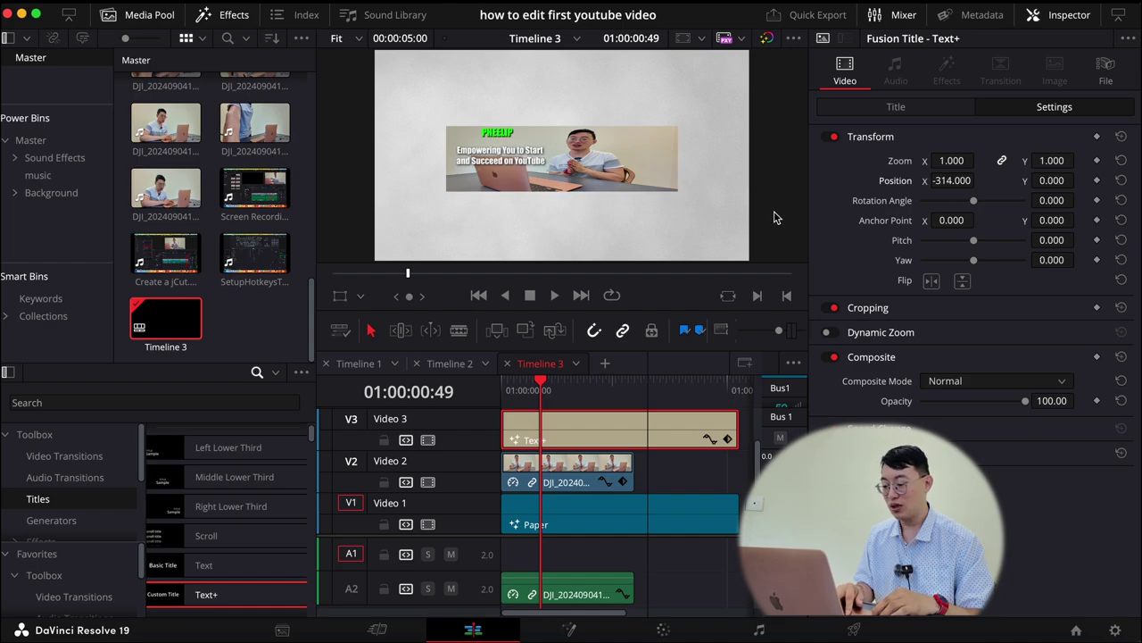
key(ctrl+z)
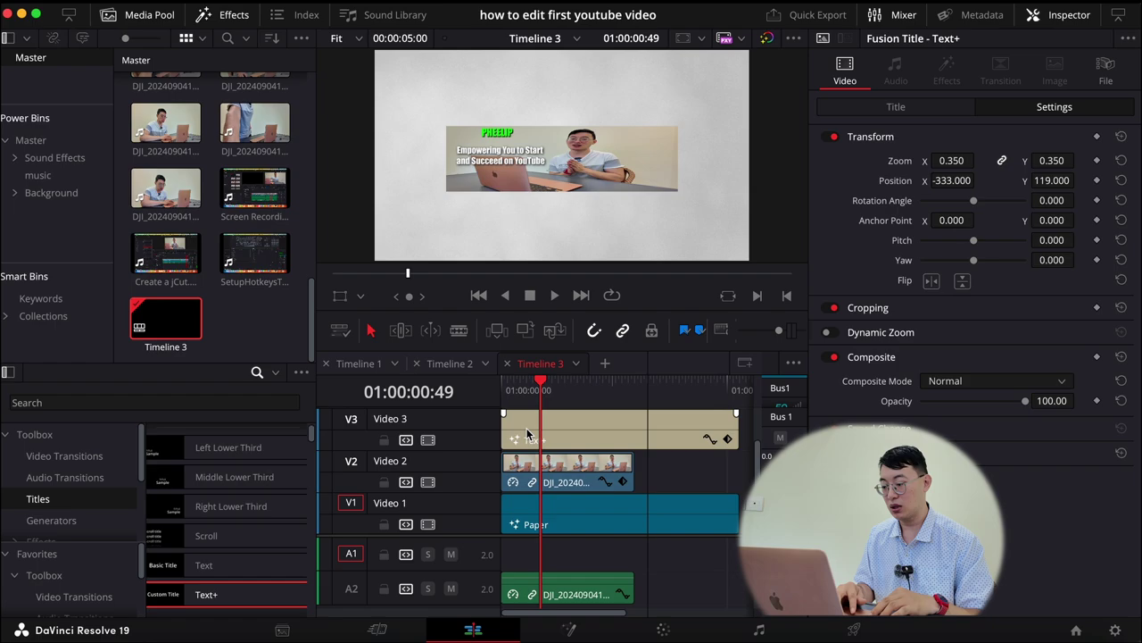
key(ctrl+shift+z)
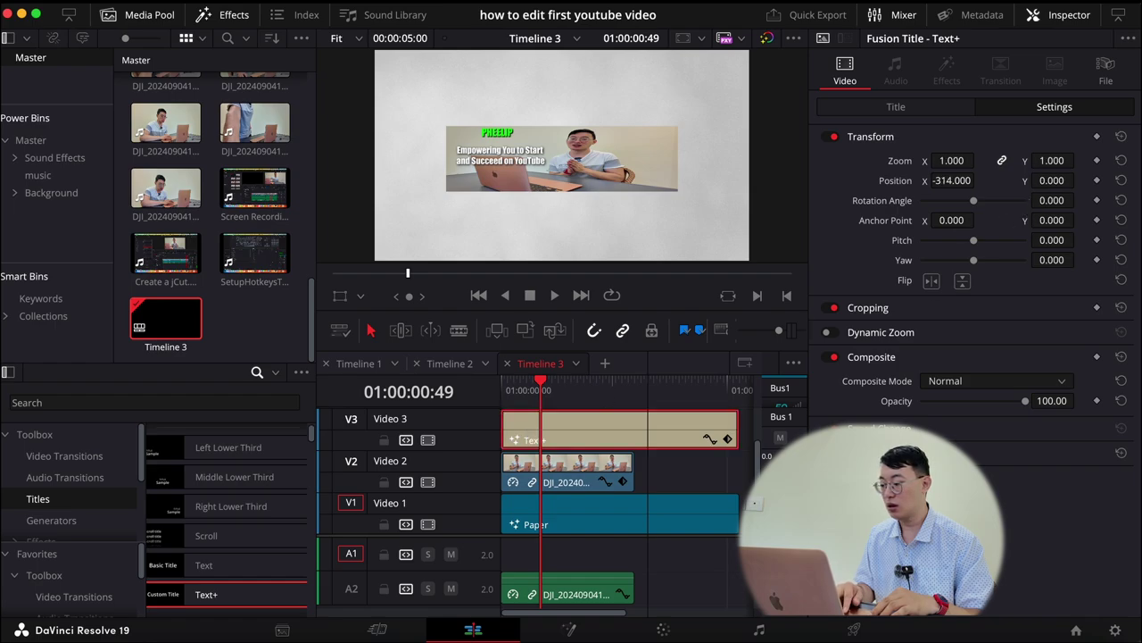
drag(1051, 180, 1080, 180)
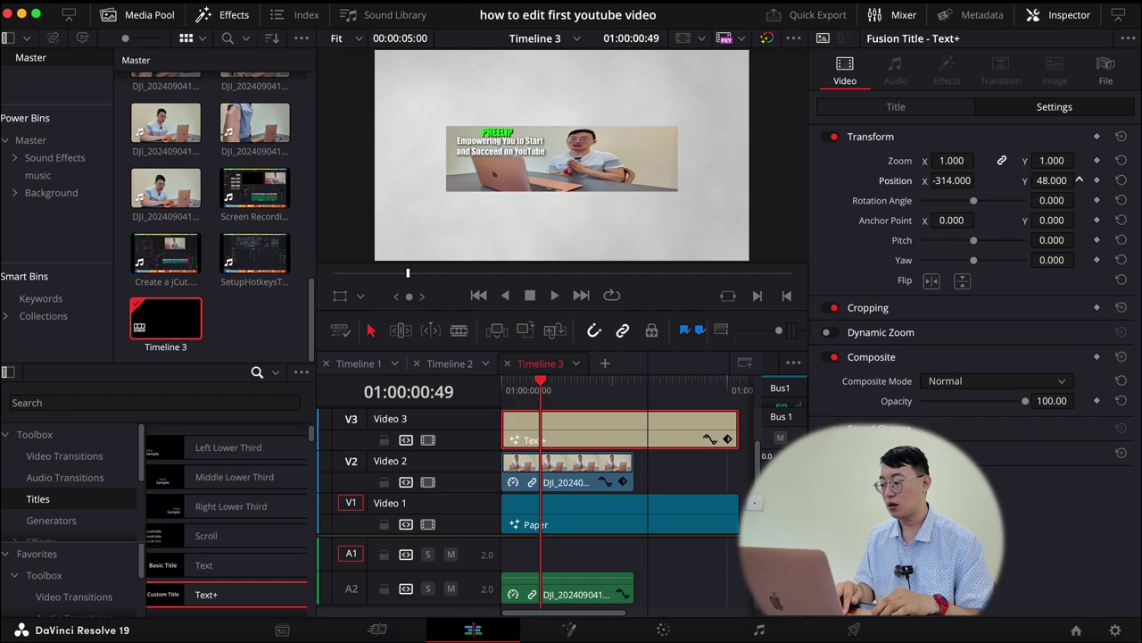
drag(1079, 181, 1080, 180)
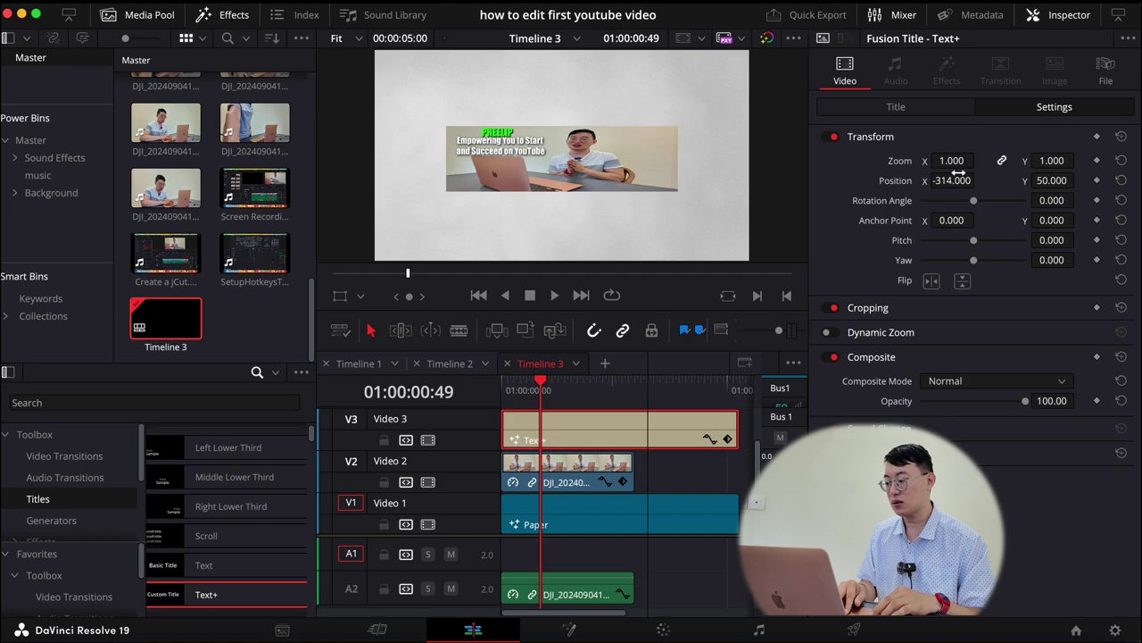
drag(952, 160, 871, 160)
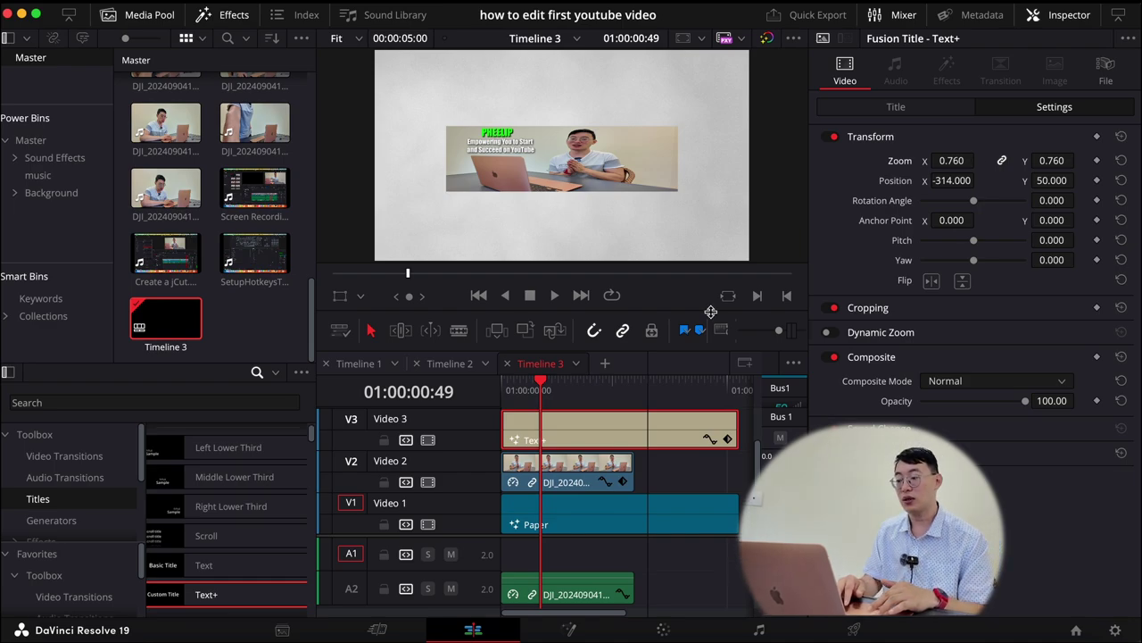
click(529, 365)
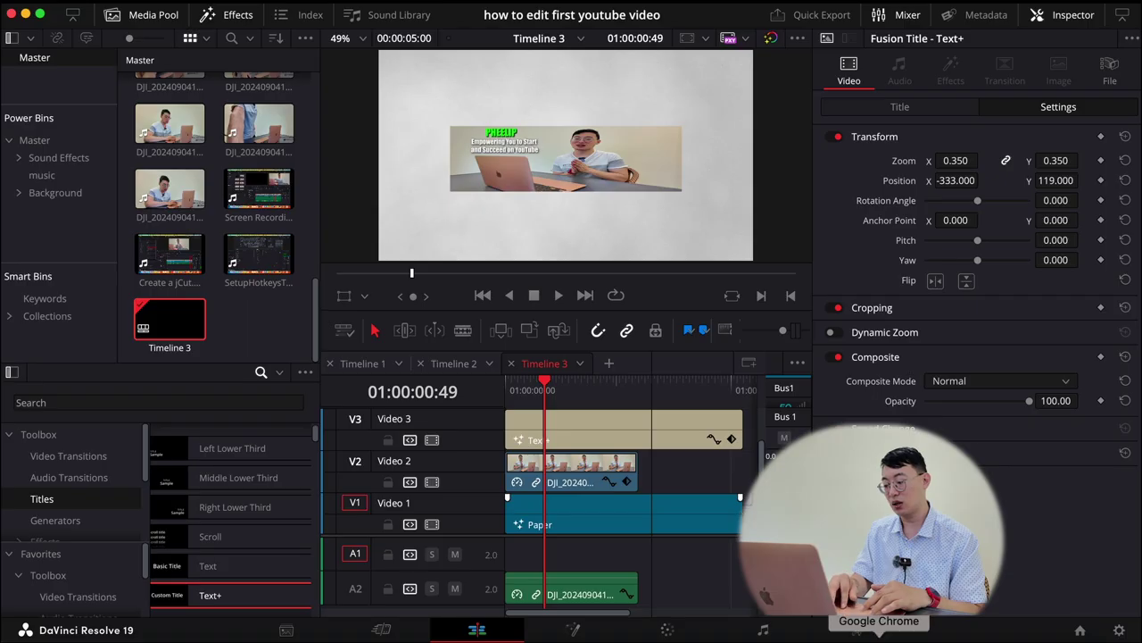
click(878, 635)
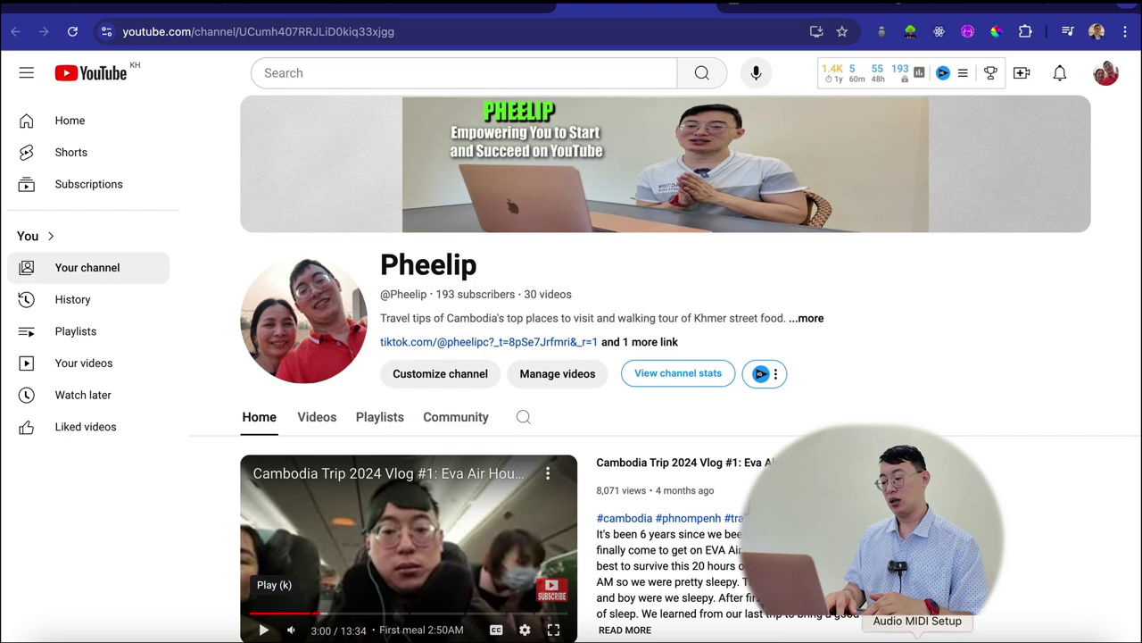
click(956, 636)
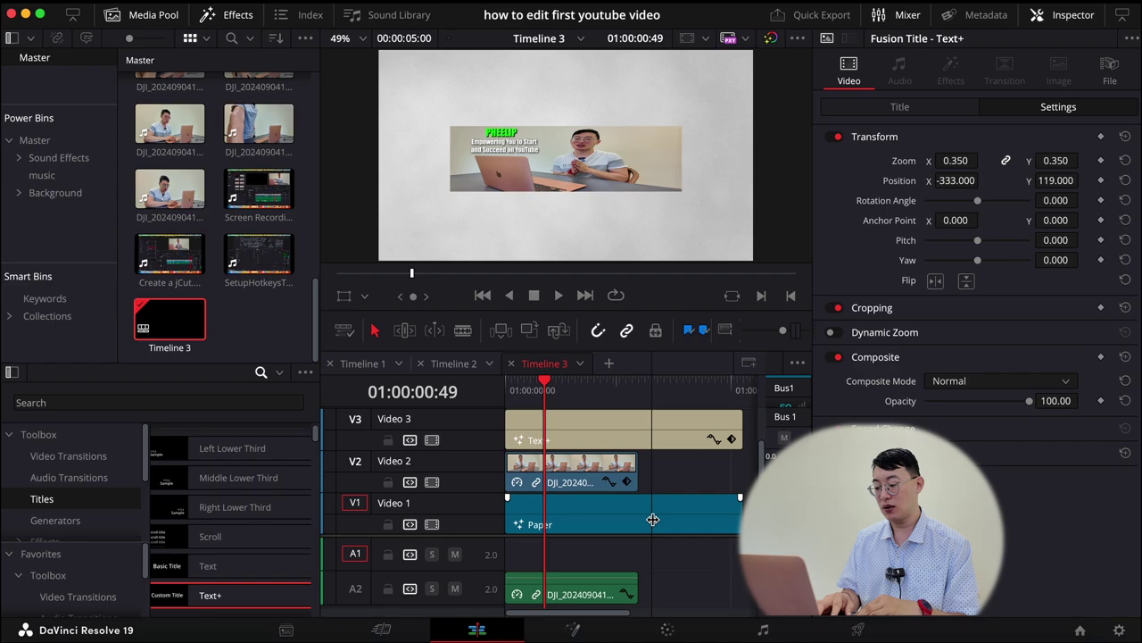
click(588, 522)
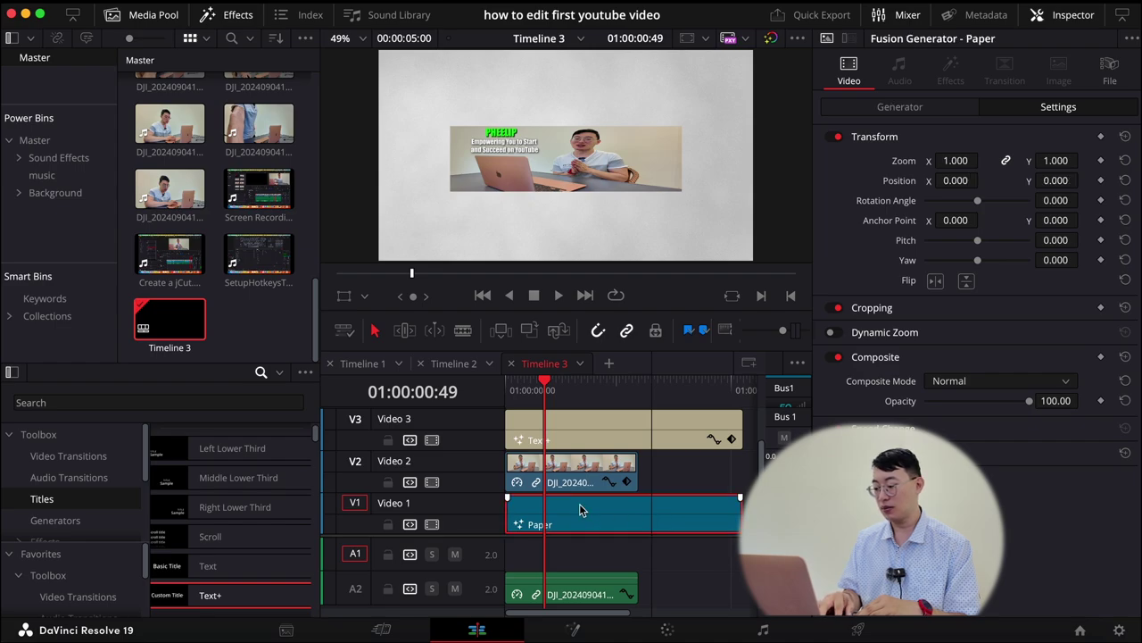
click(569, 430)
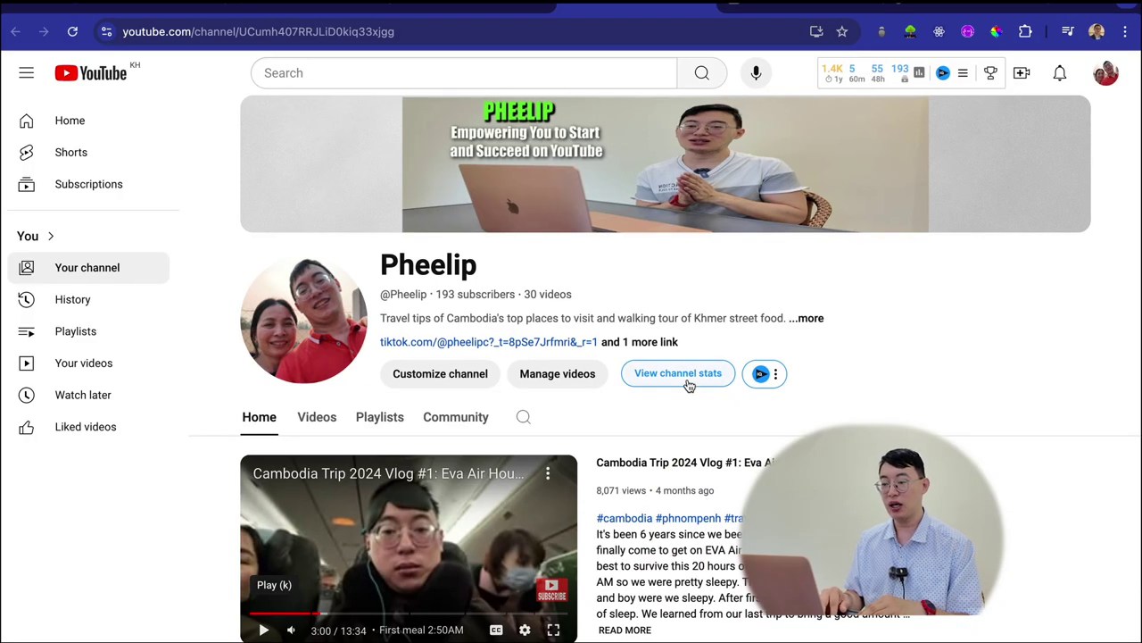
mouse_move(432, 205)
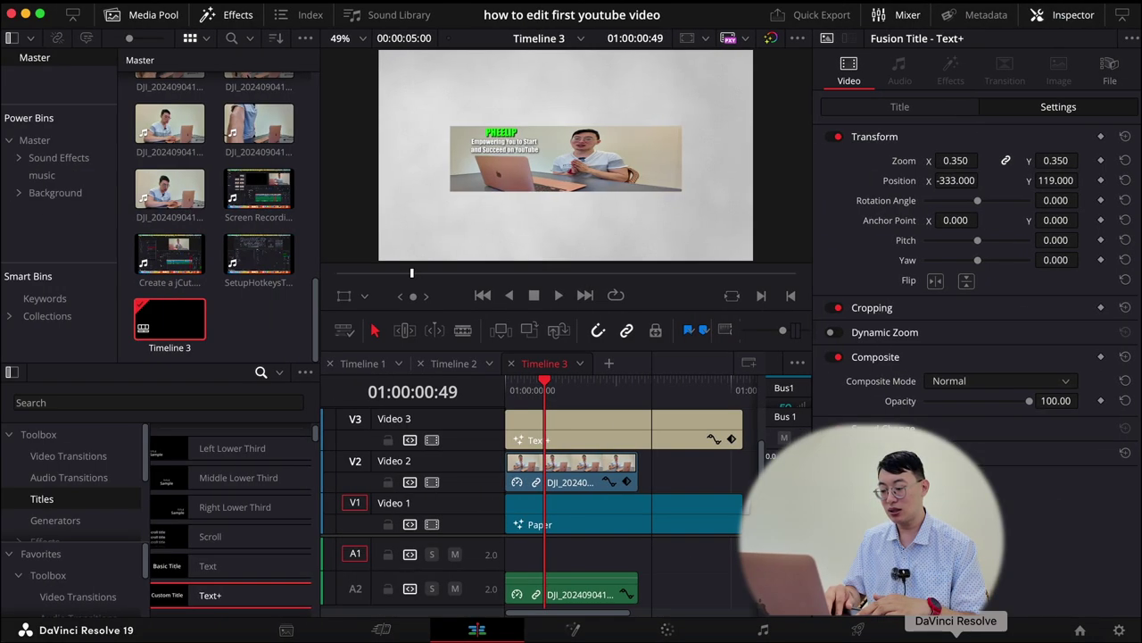
- Delete the Paper background and put a Solid Color generator on Video 1 instead
click(640, 526)
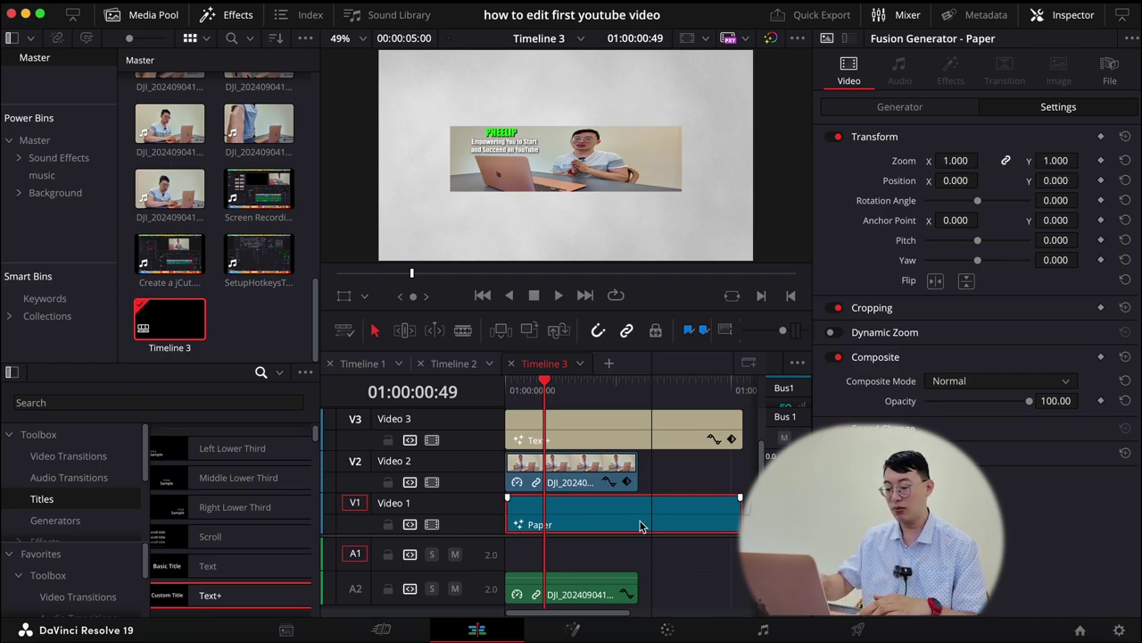
key(Delete)
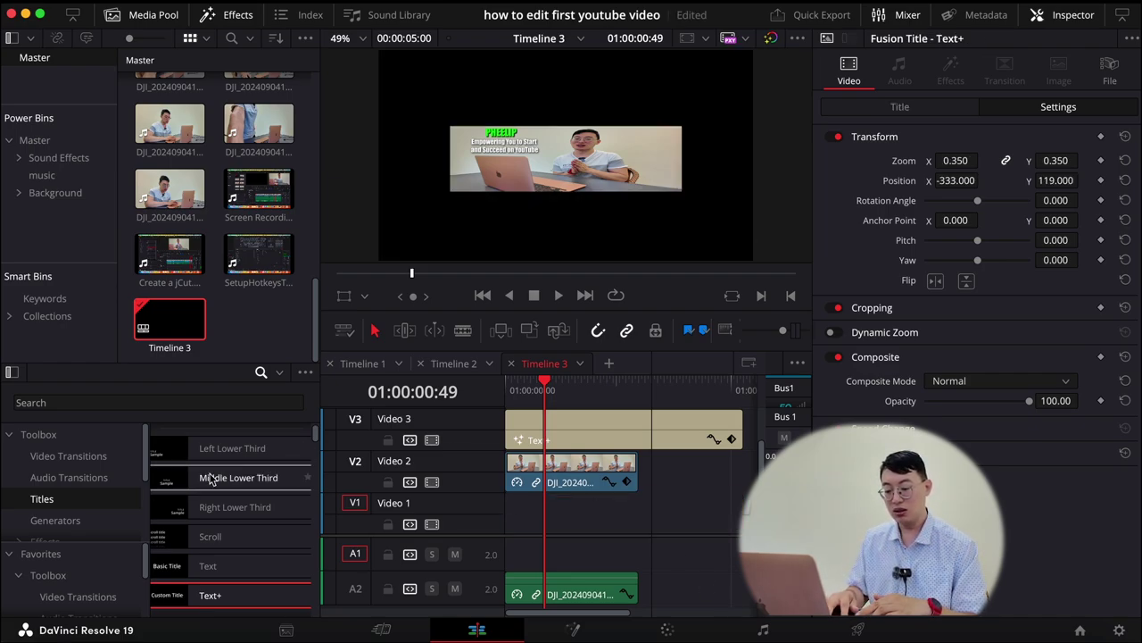
click(75, 524)
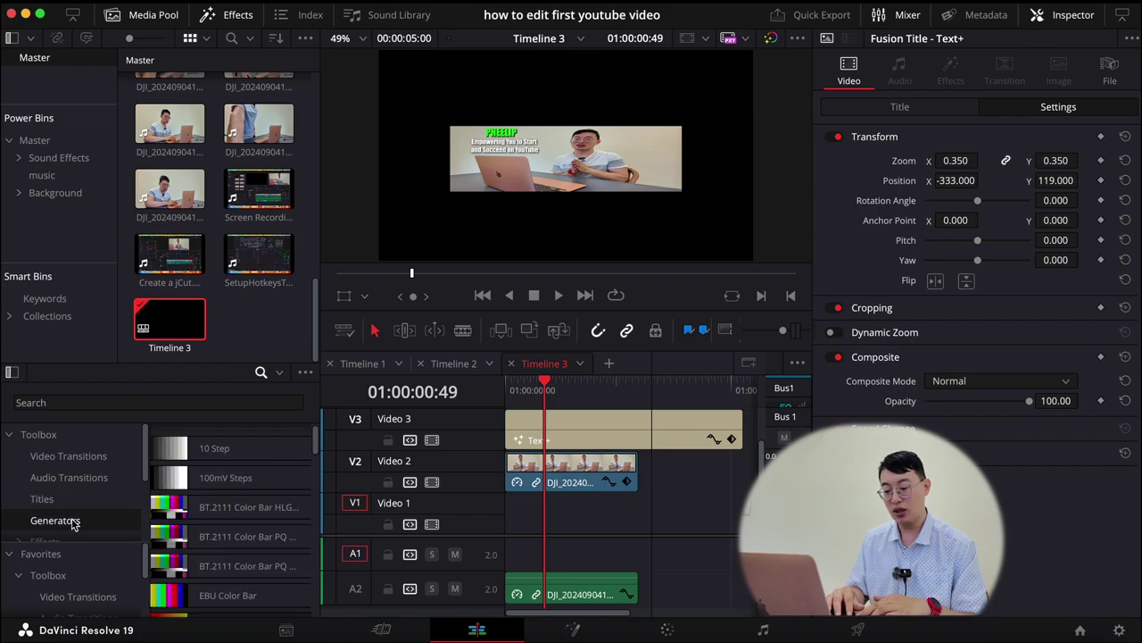
scroll(203, 526, down, 4)
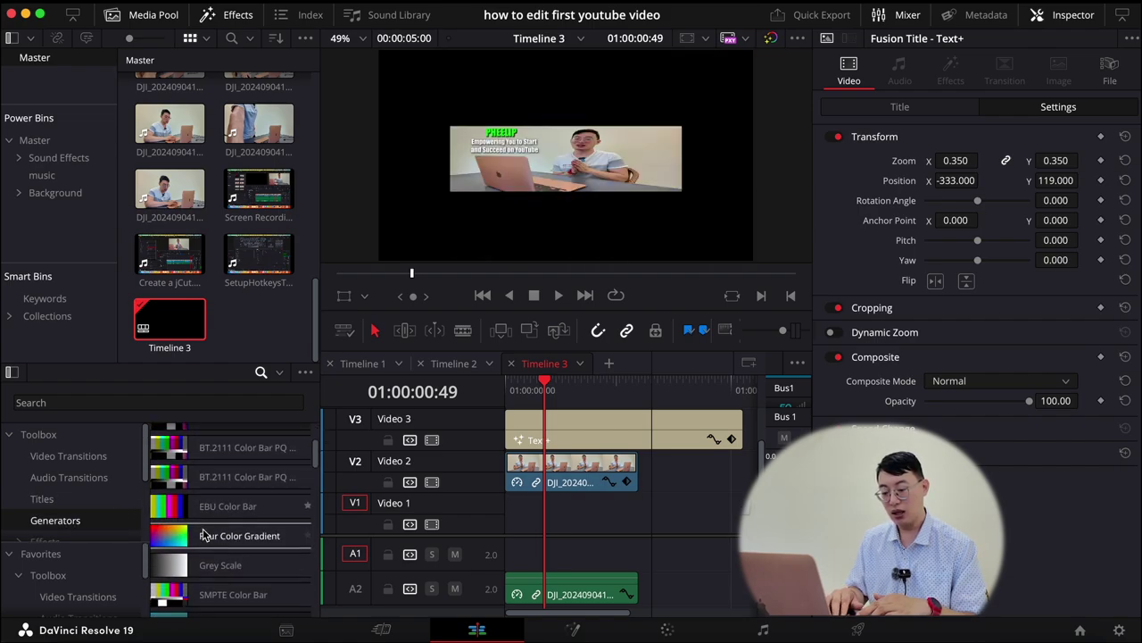
scroll(203, 532, down, 1)
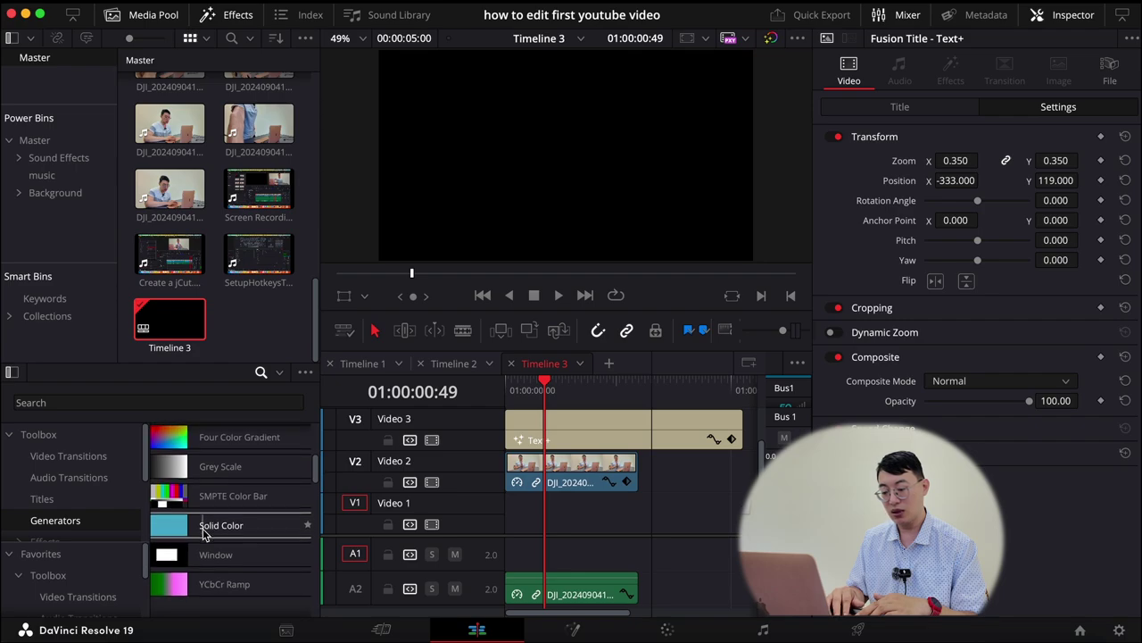
drag(203, 530, 514, 525)
click(575, 513)
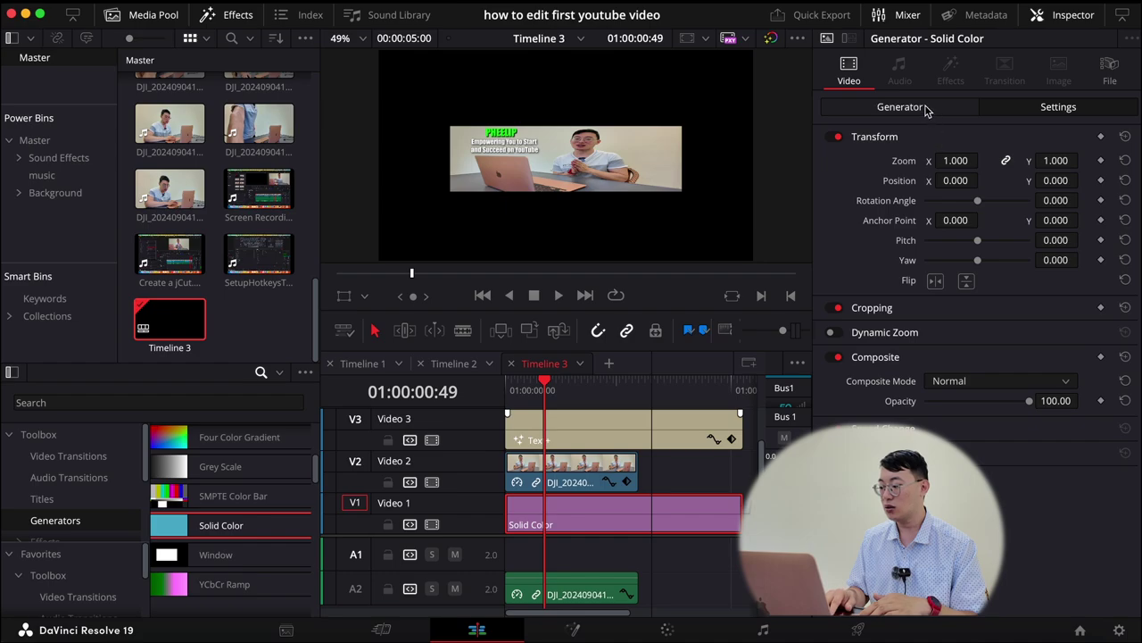
- Try magenta and green for the solid colour, then cancel to keep black
click(899, 107)
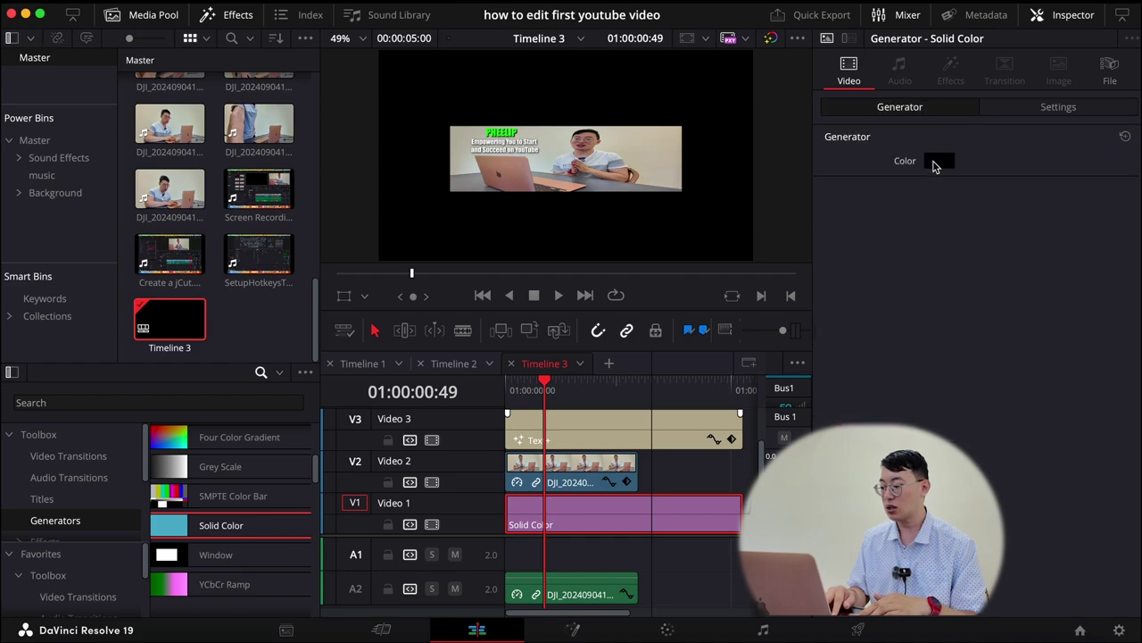
click(934, 162)
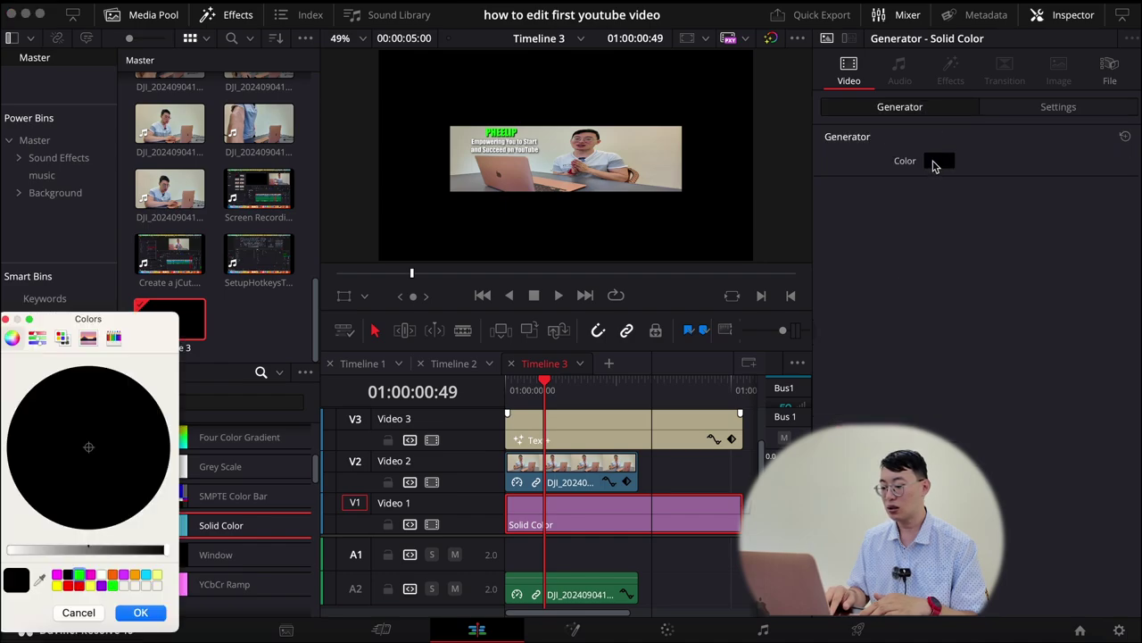
click(91, 576)
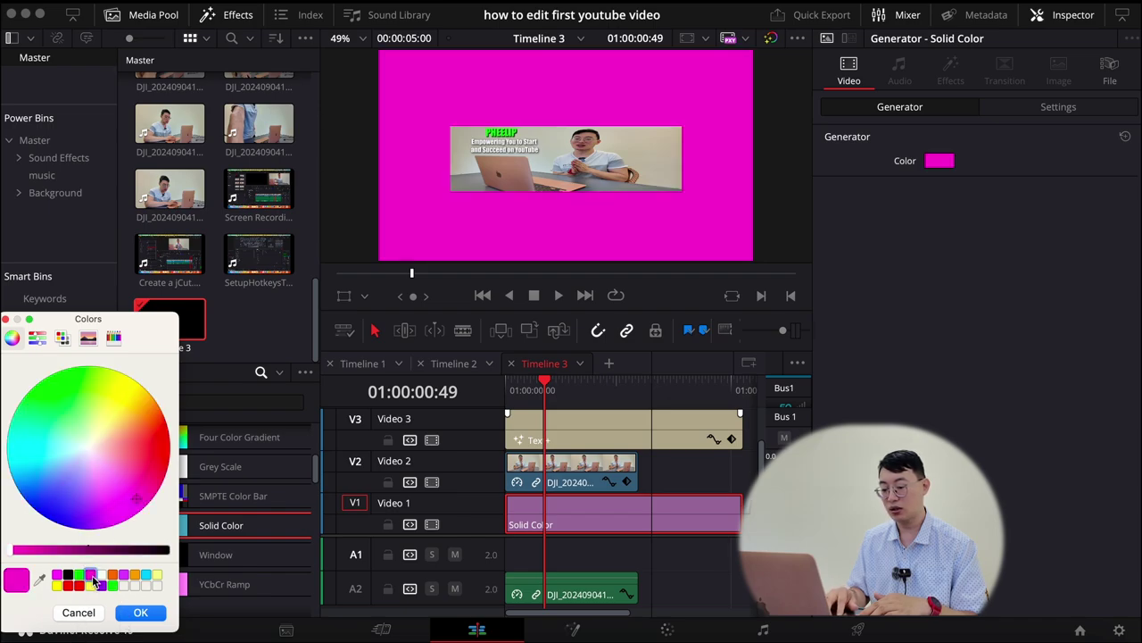
click(79, 575)
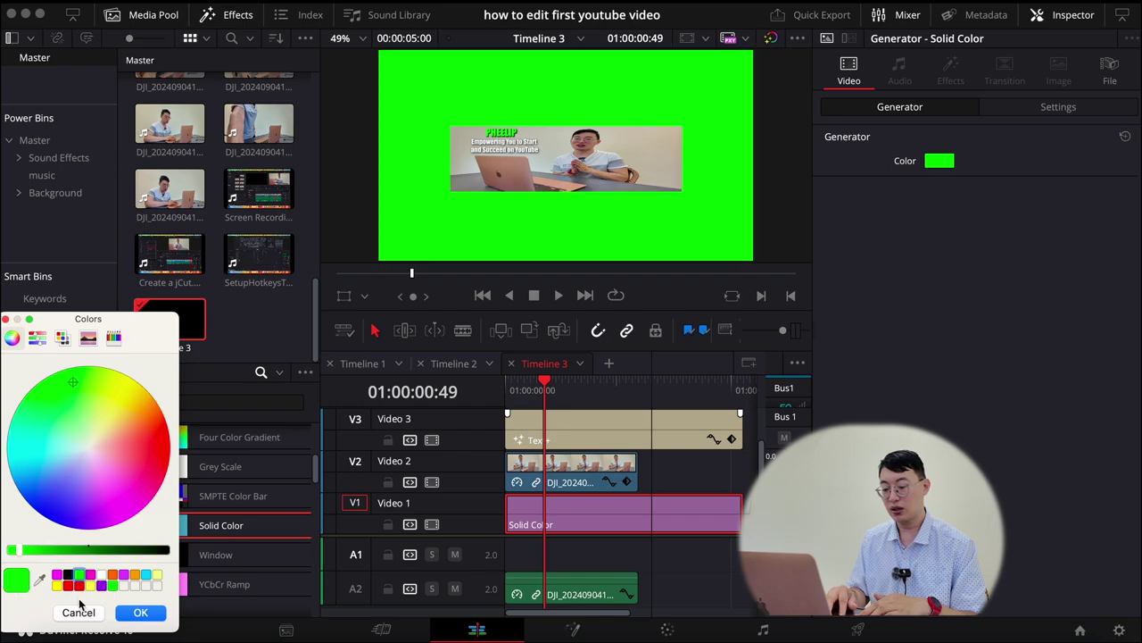
click(78, 614)
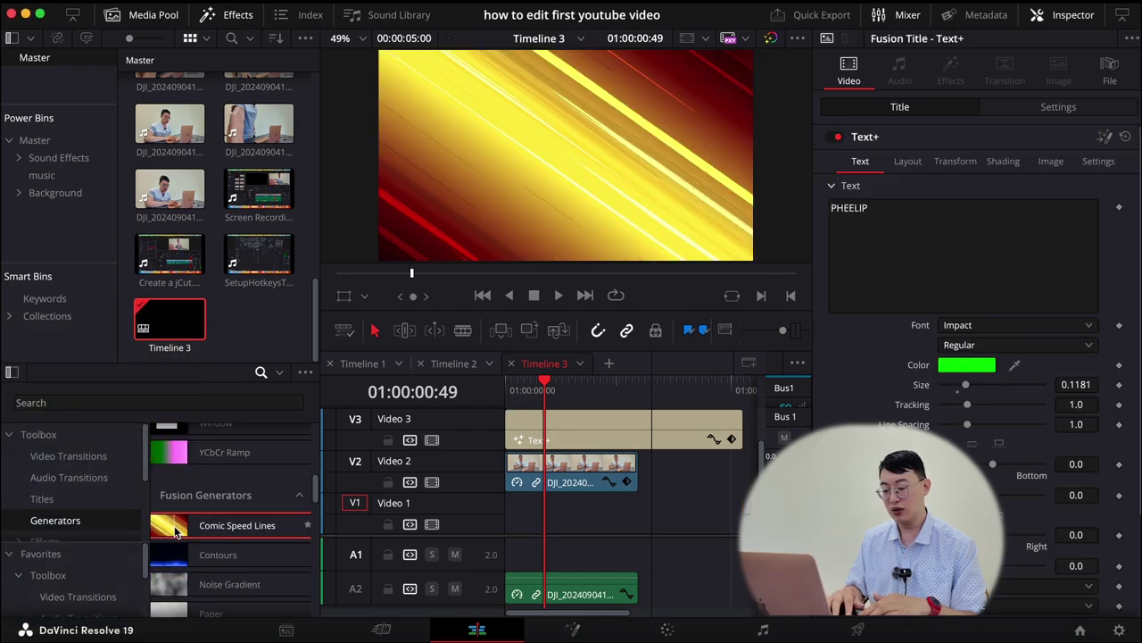
- Try Comic Speed Lines, Vintage Texture and Paper on Video 1, removing each one
drag(237, 525, 502, 517)
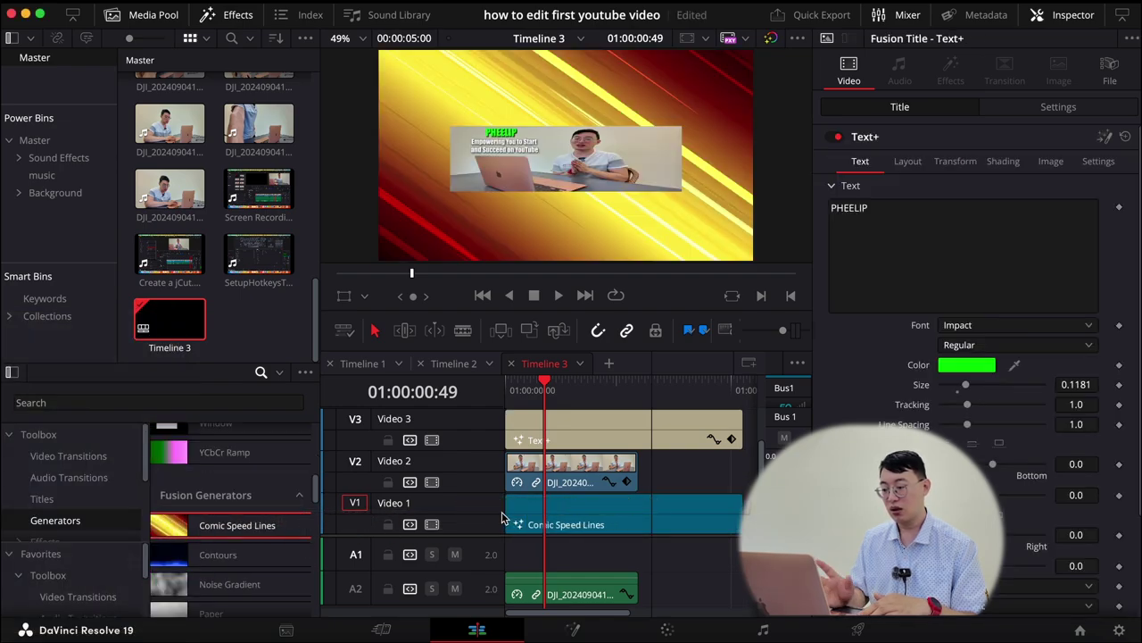
scroll(310, 544, down, 3)
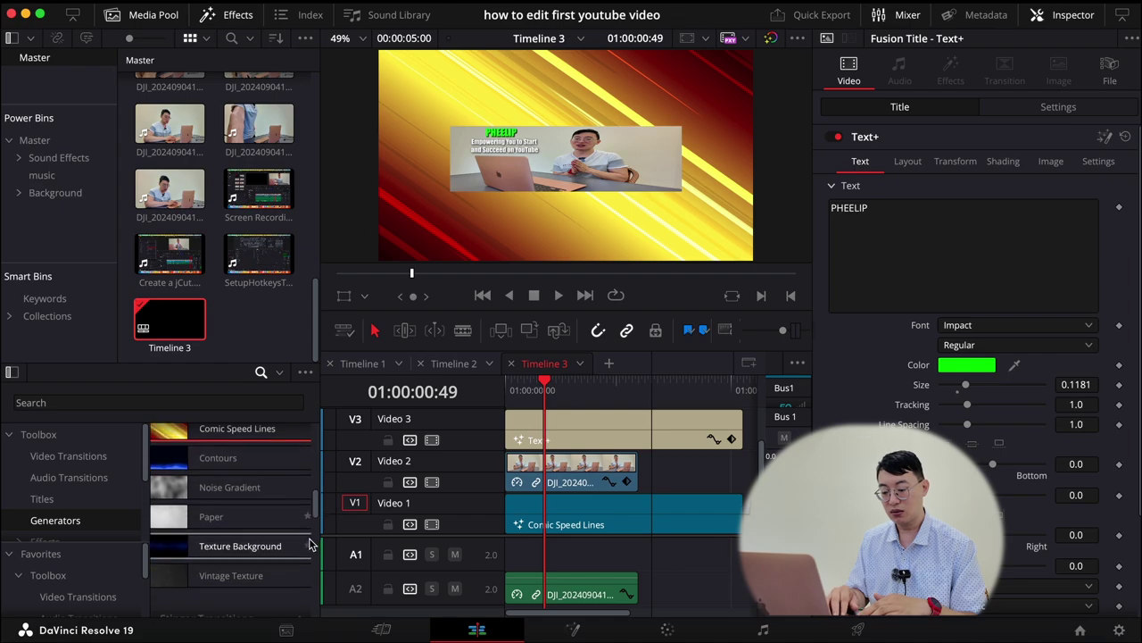
click(527, 508)
key(Delete)
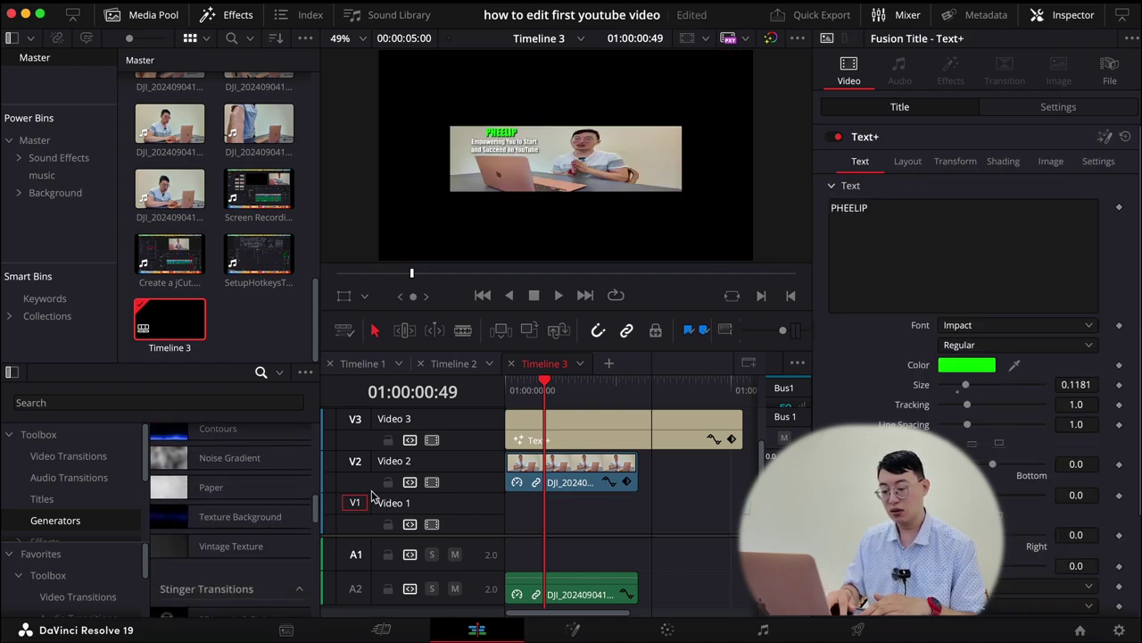
drag(242, 547, 505, 523)
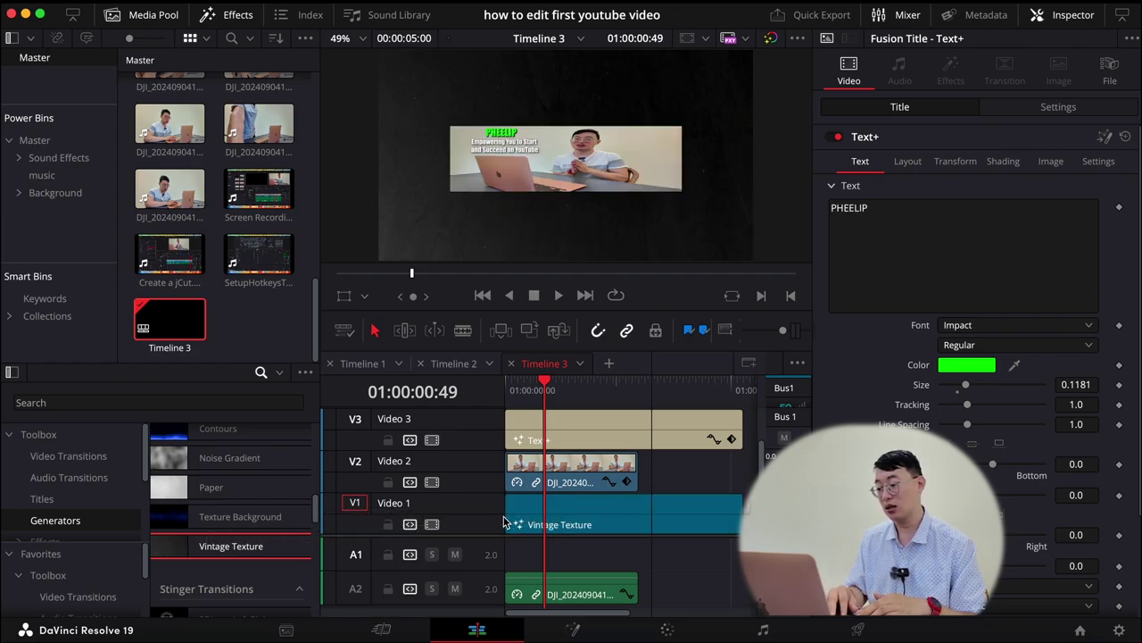
click(578, 526)
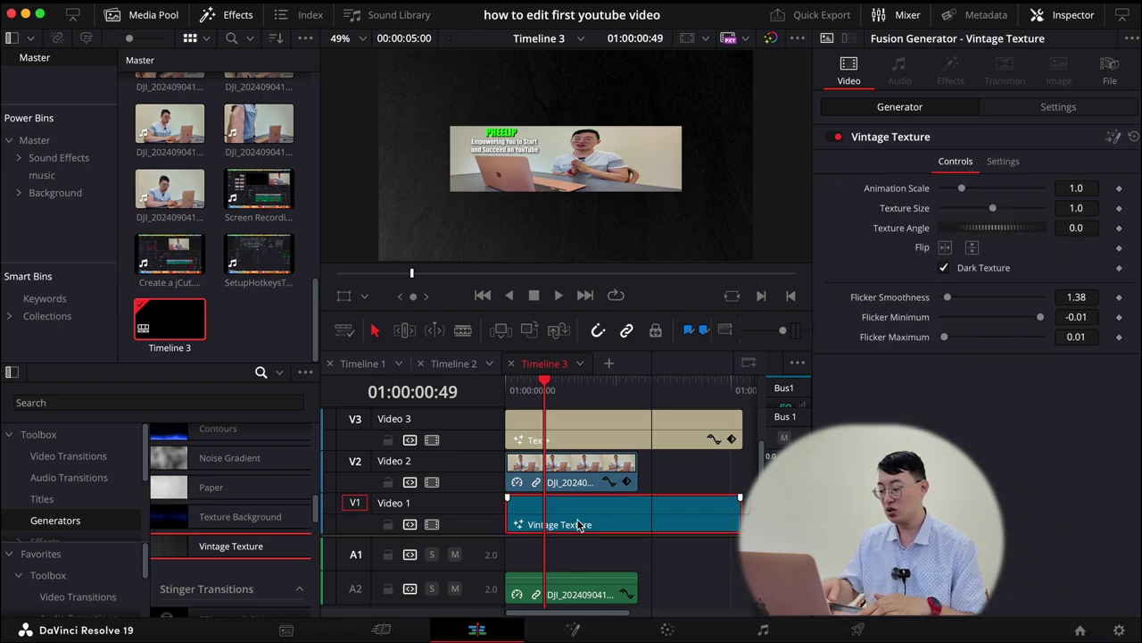
key(Delete)
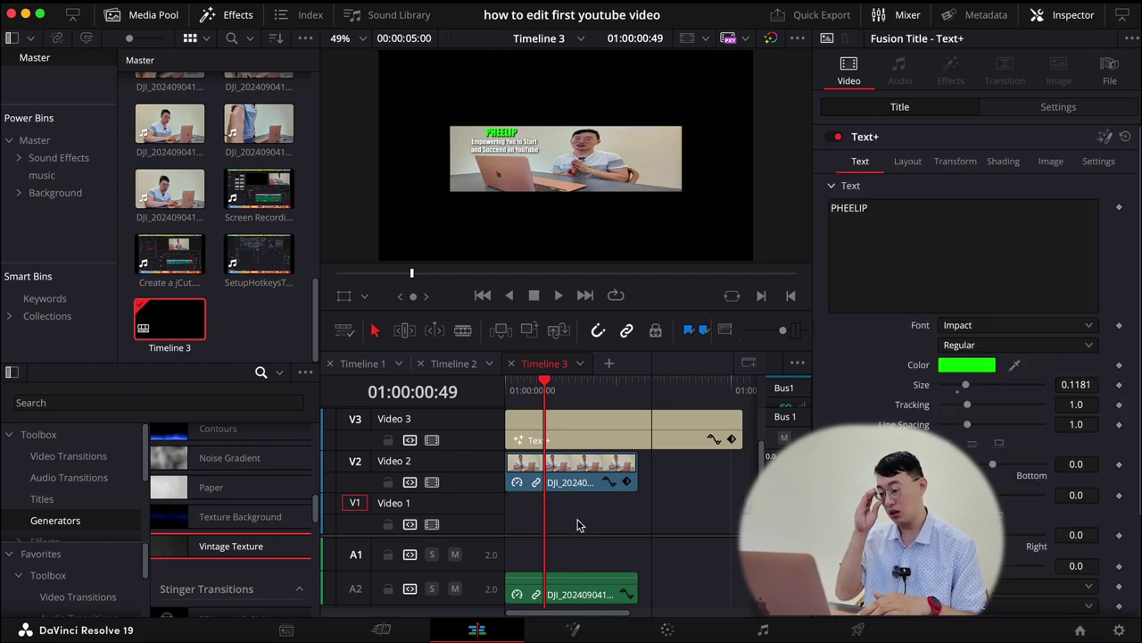
drag(205, 494, 487, 526)
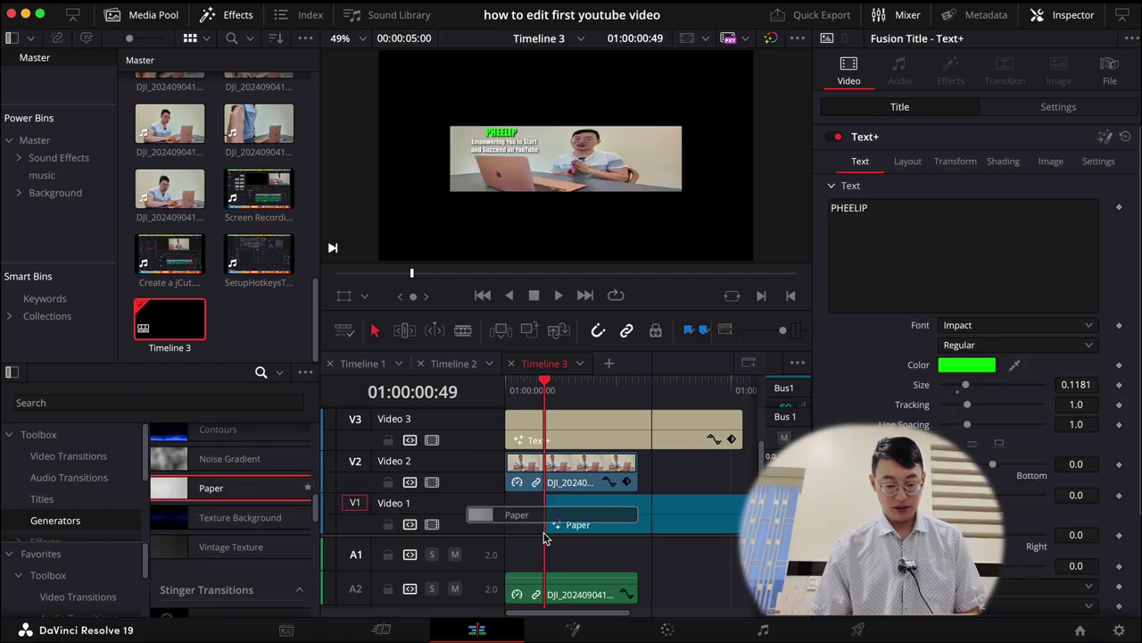
key(ctrl+z)
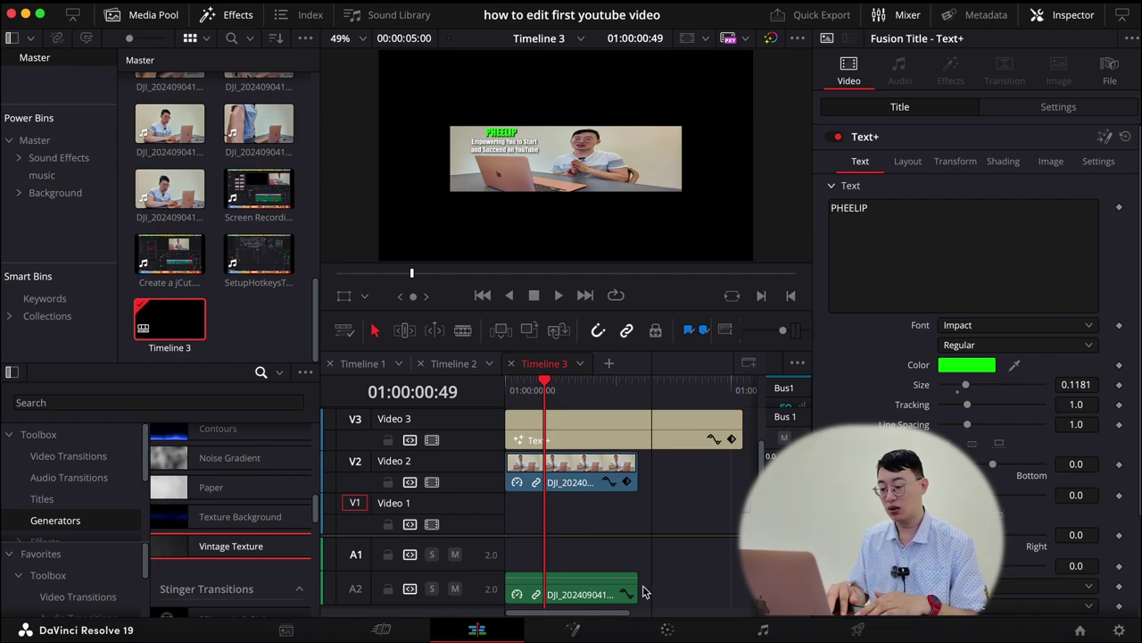
- Grab still 4.1.1 of the banner frame on the Color page
click(667, 631)
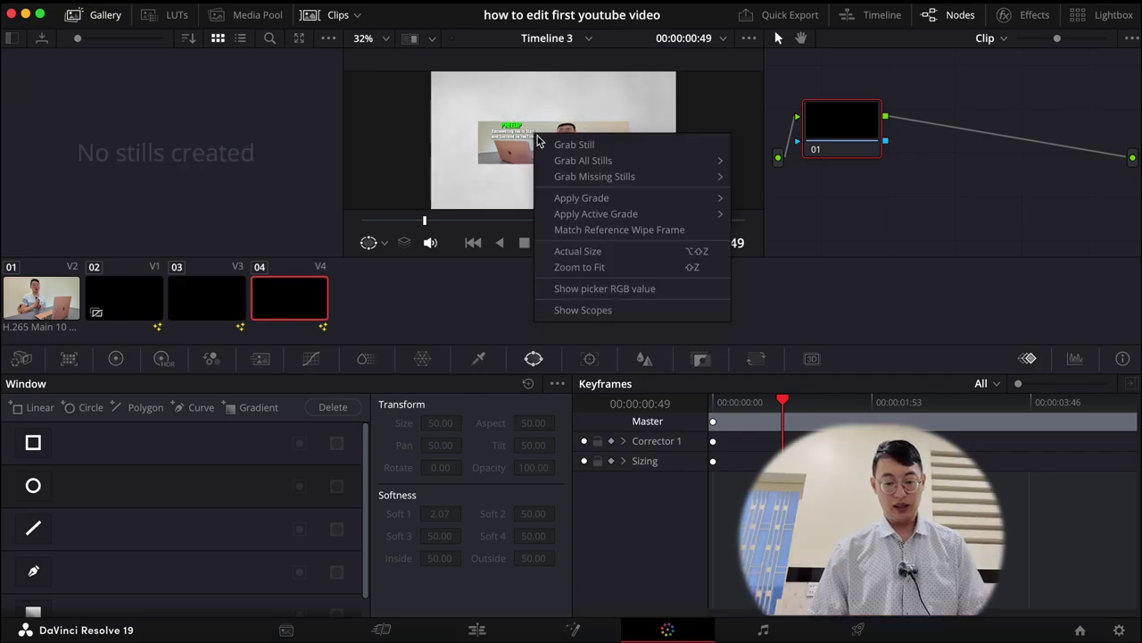
click(518, 143)
right_click(60, 87)
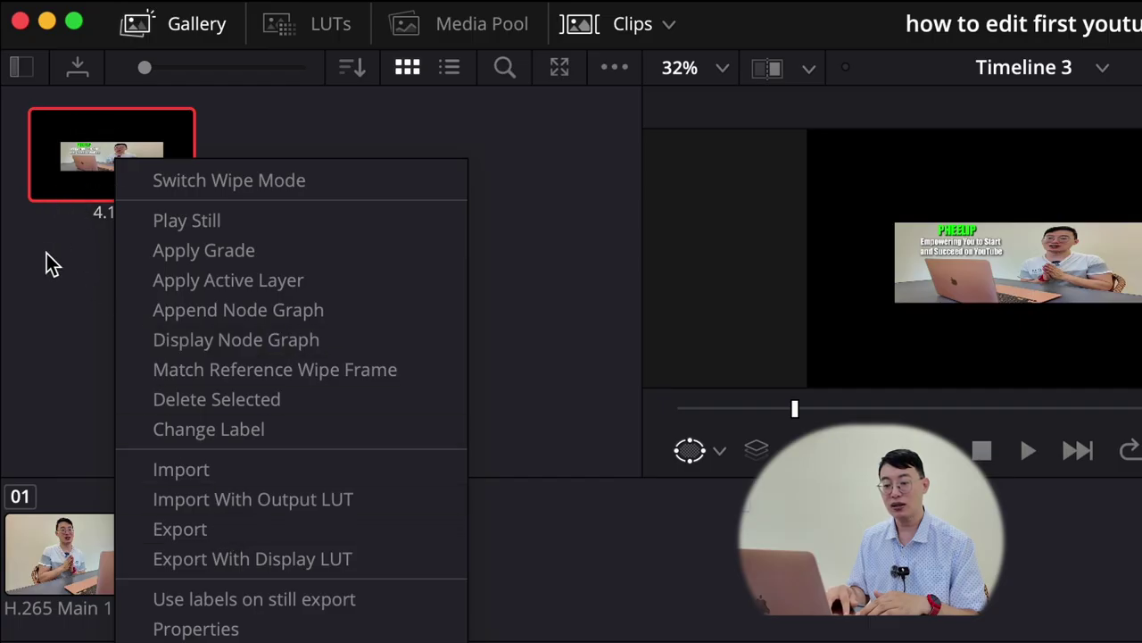
click(45, 287)
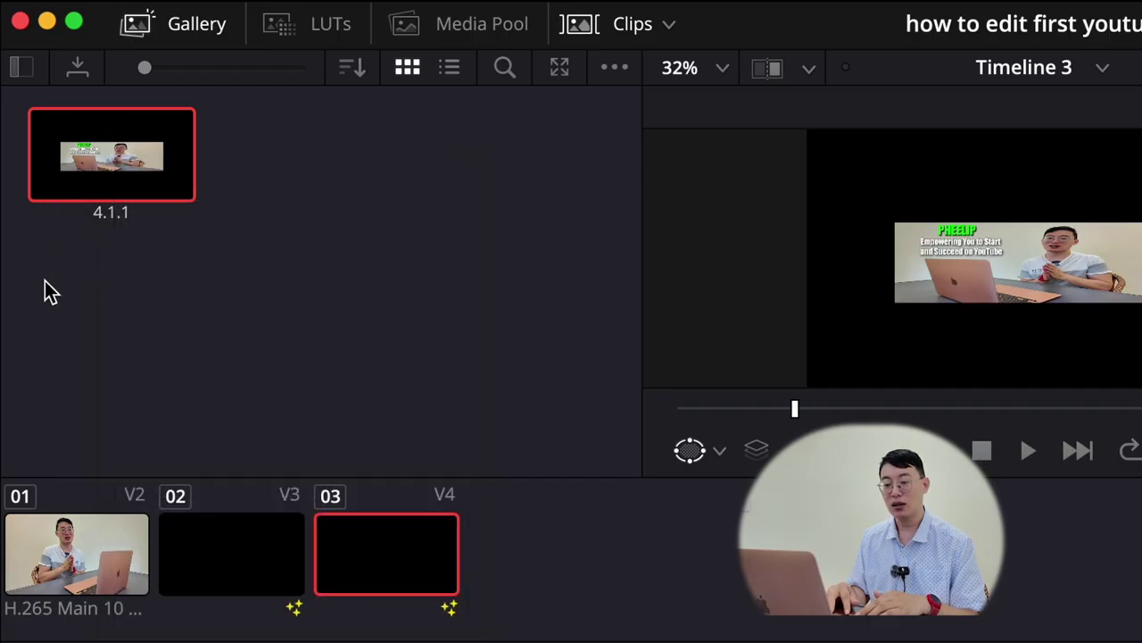
- Show the stills gallery and bring up the context menu of still 4.1.1
click(179, 34)
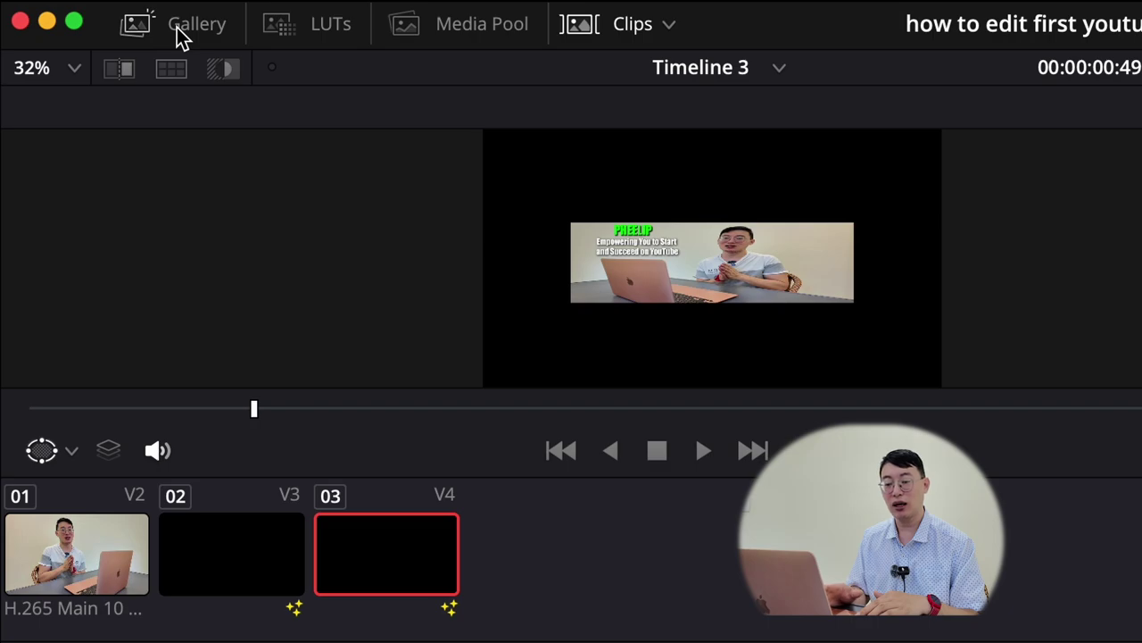
click(178, 34)
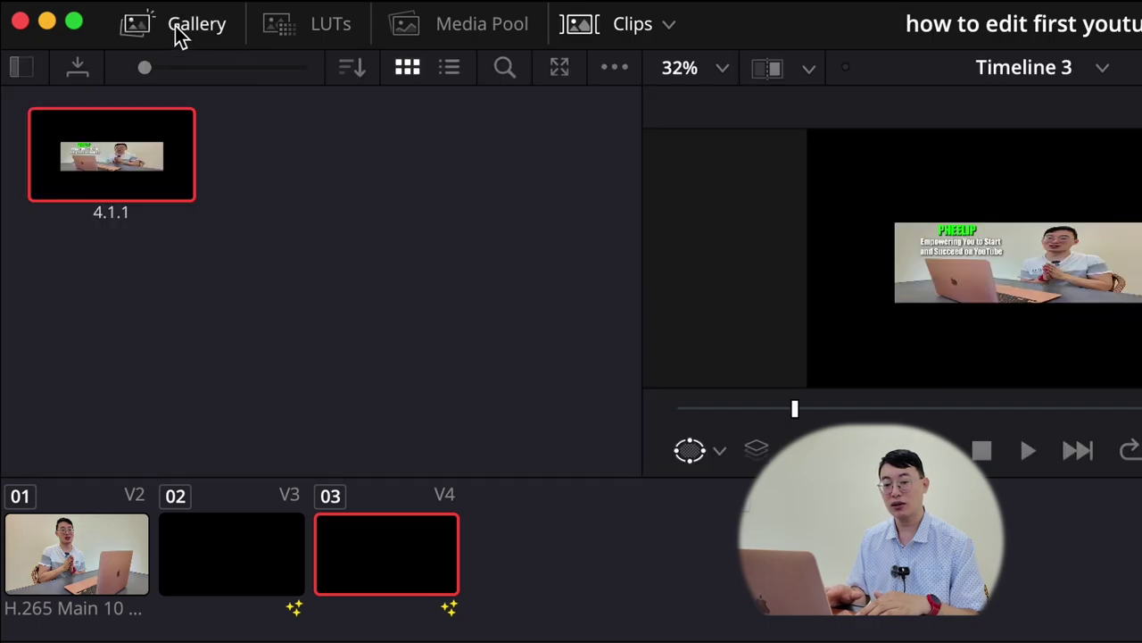
click(179, 34)
click(178, 34)
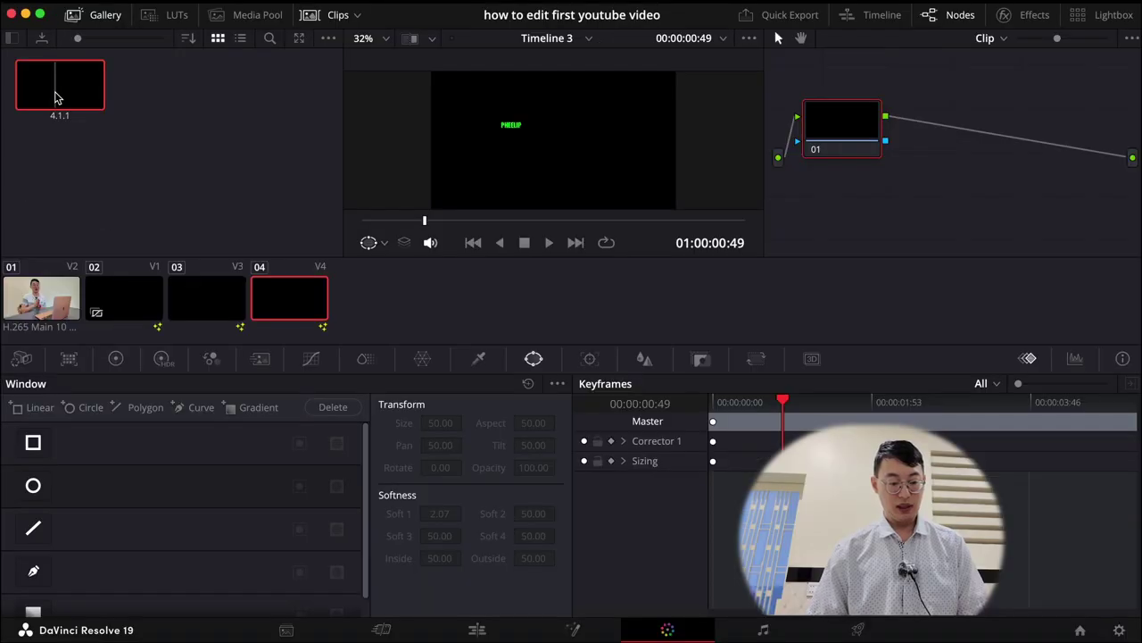
right_click(56, 98)
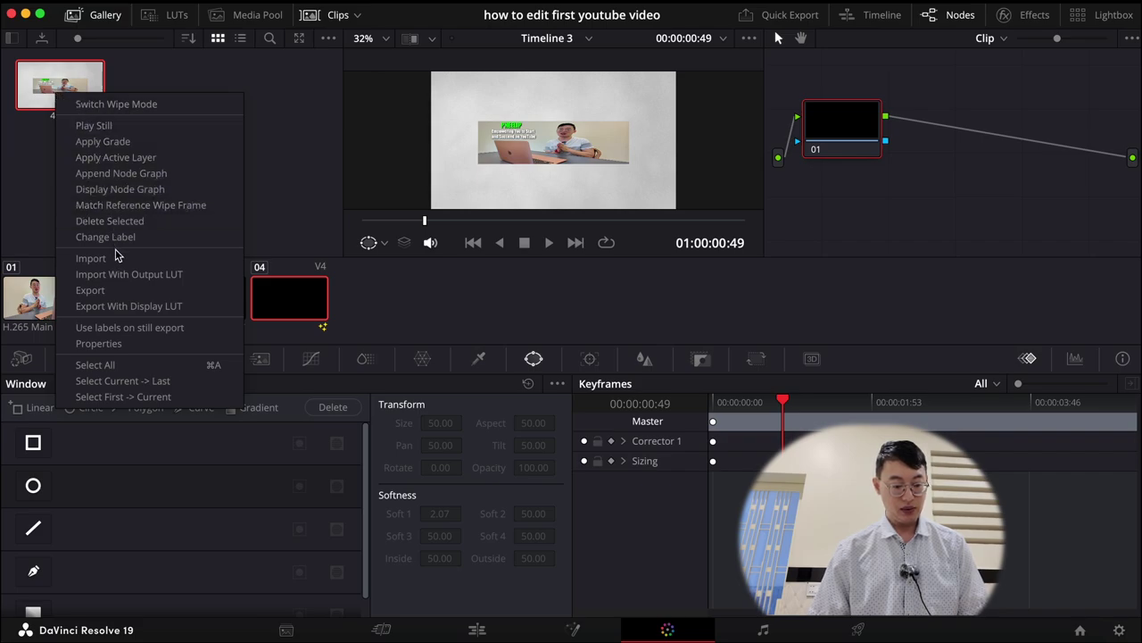
- Export still 4.1.1 as 'Banner', then briefly check the 1920 x 1080 Project Settings
click(122, 290)
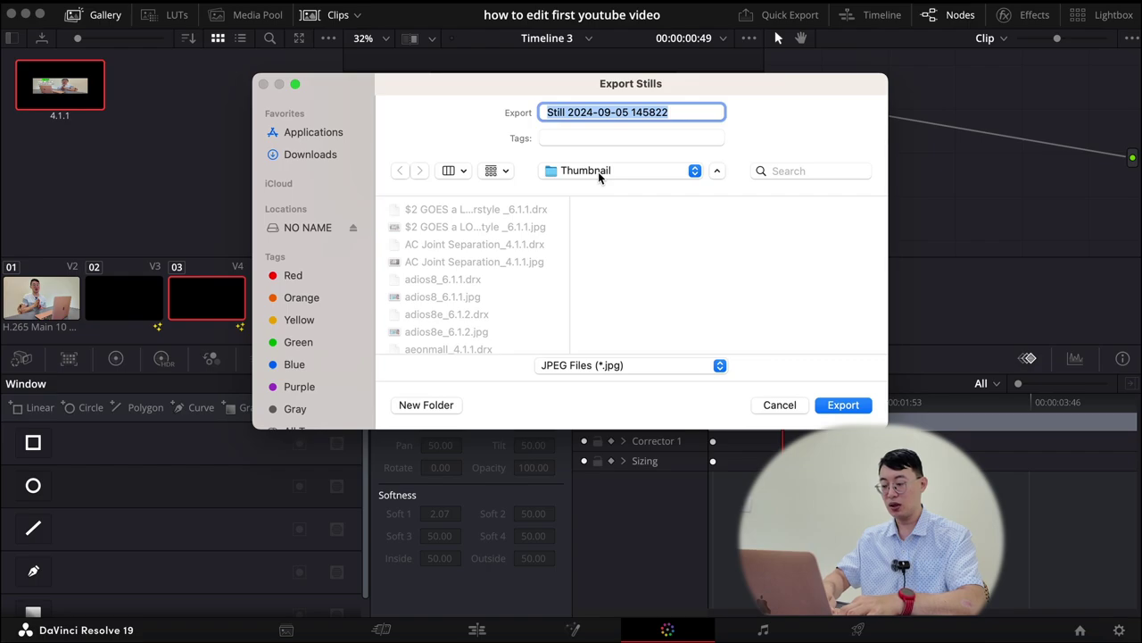
text(Banner)
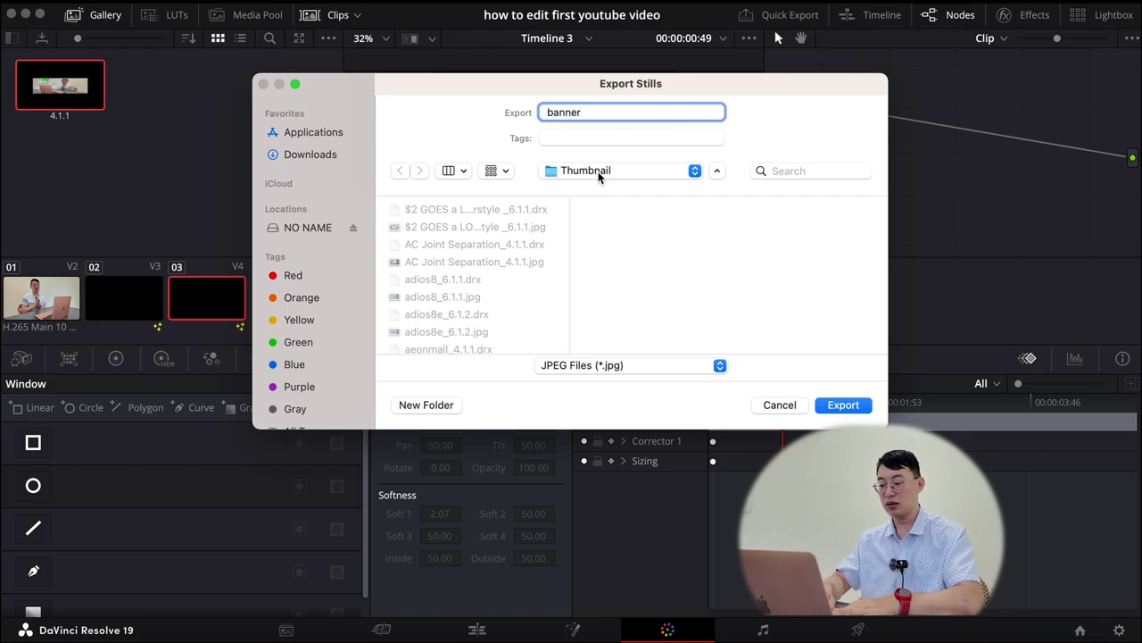
key(Return)
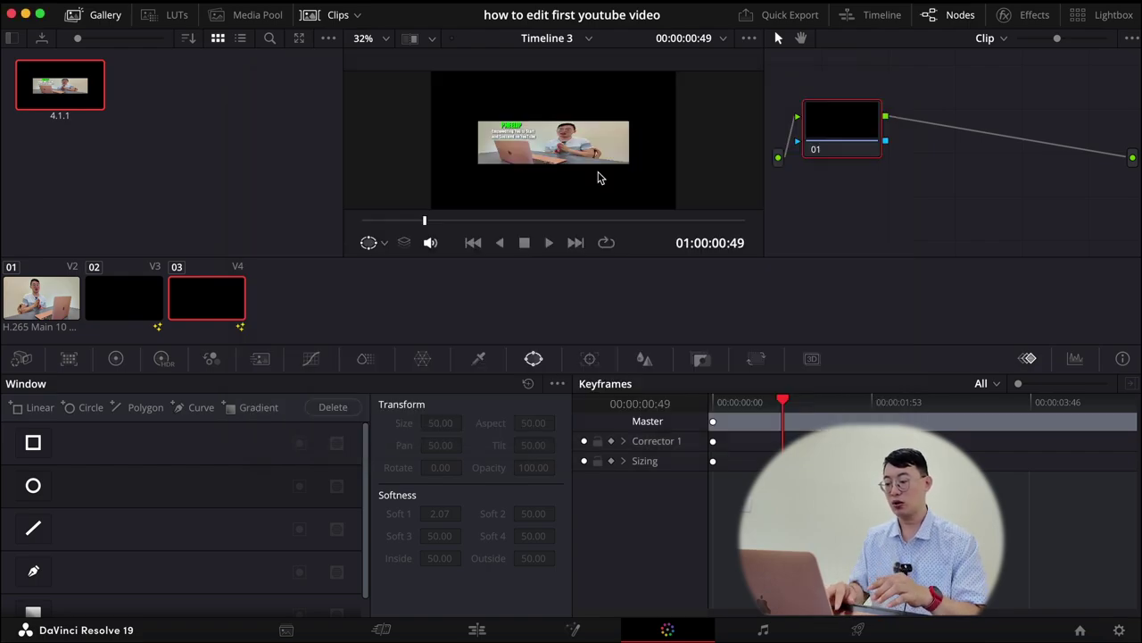
click(1119, 630)
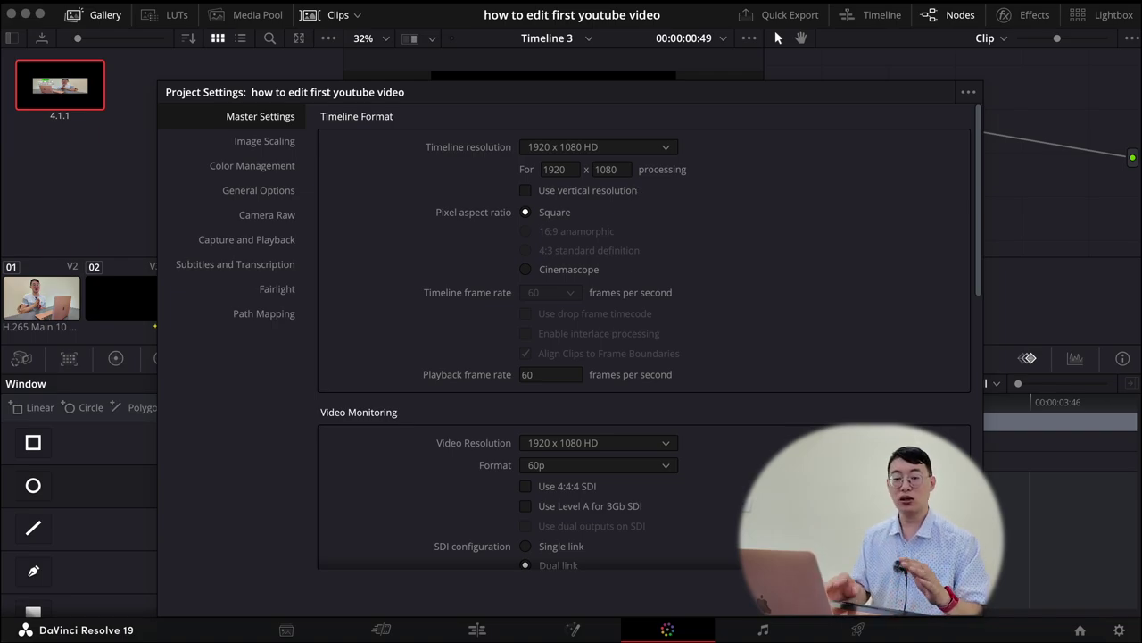
key(Escape)
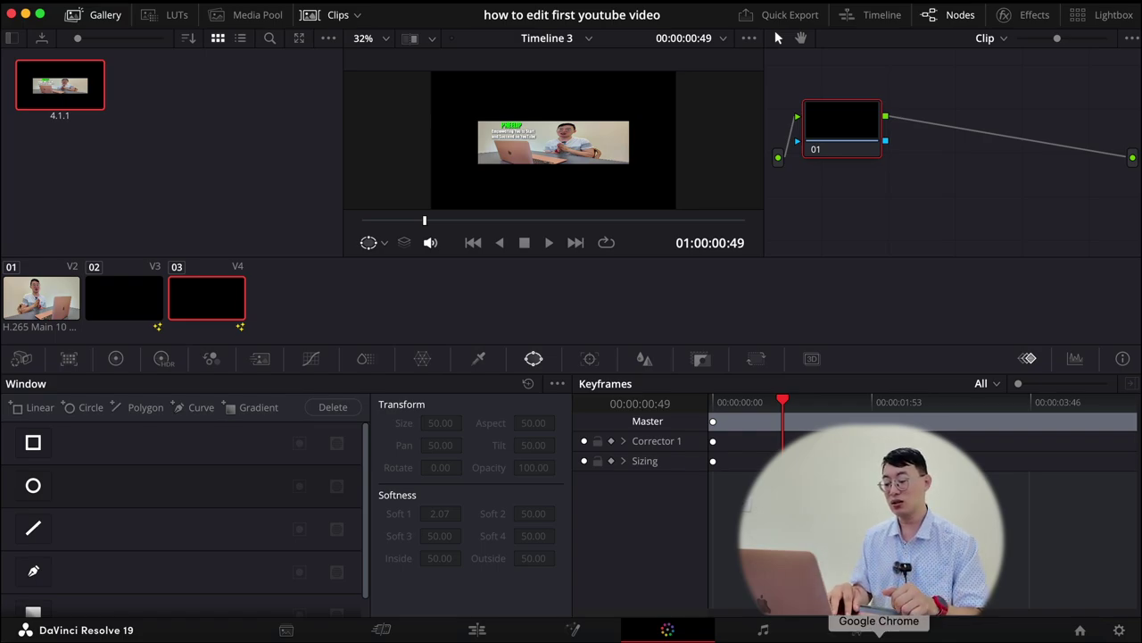
- Switch to Chrome and go to youtube.com
click(879, 636)
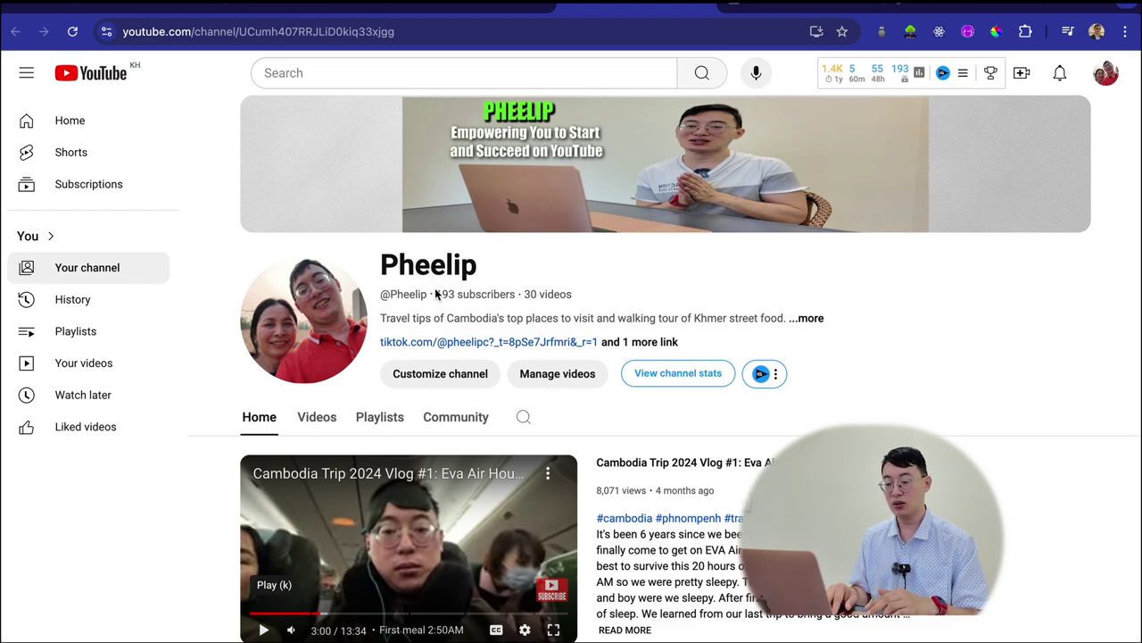
click(560, 36)
text(y)
key(Return)
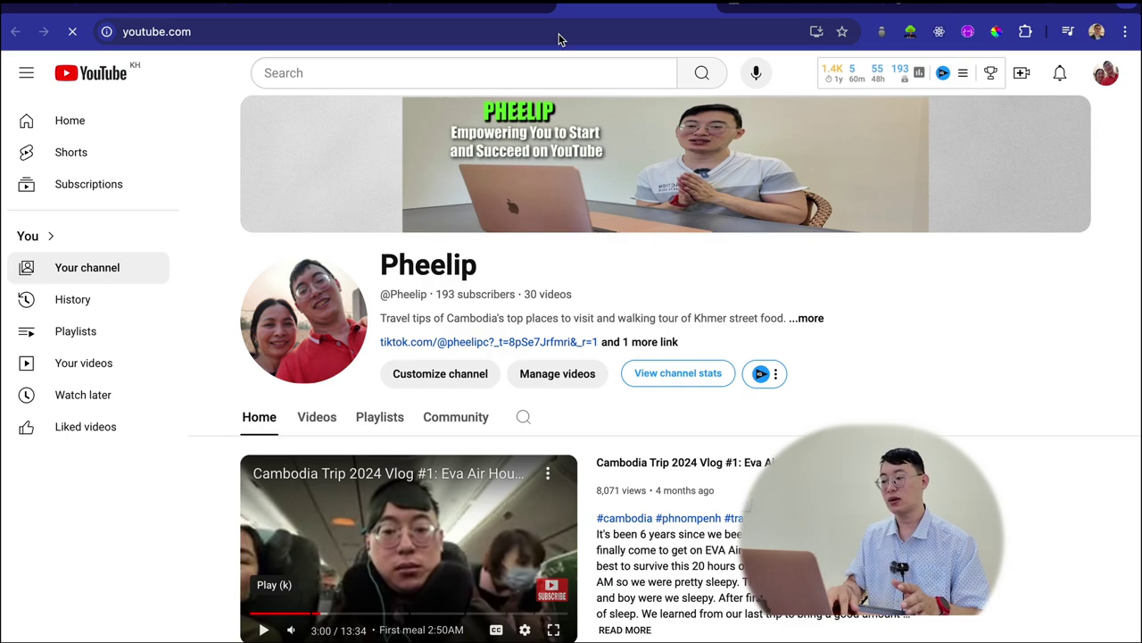
- Check the ChatGPT slogan chat, then load the YouTube home page in the customization tab
click(559, 17)
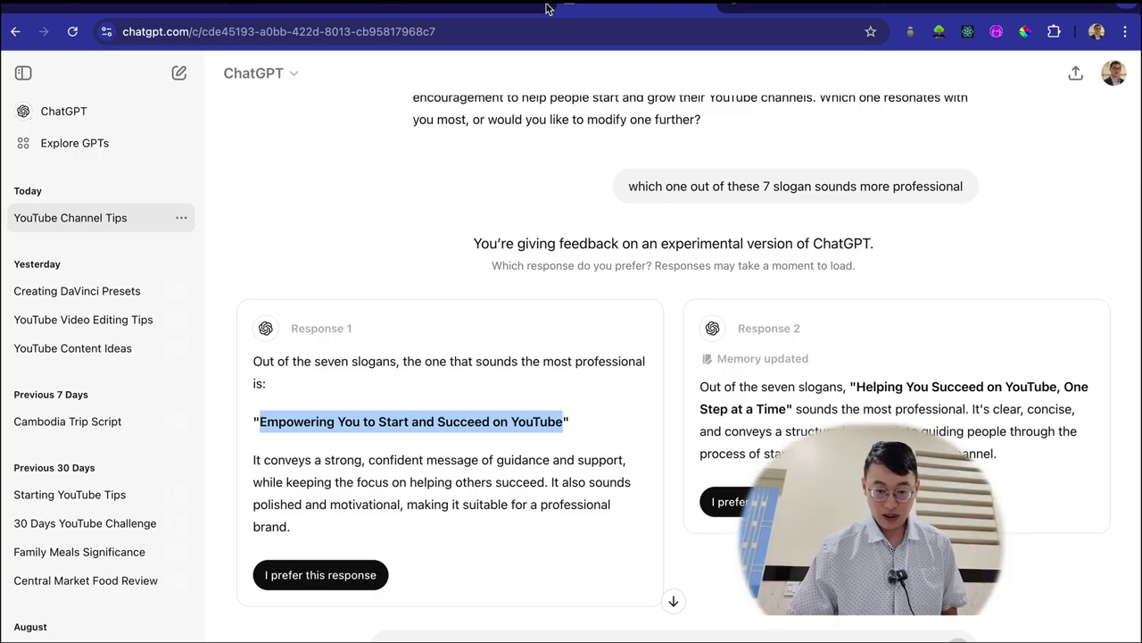
click(505, 9)
click(546, 33)
text(you)
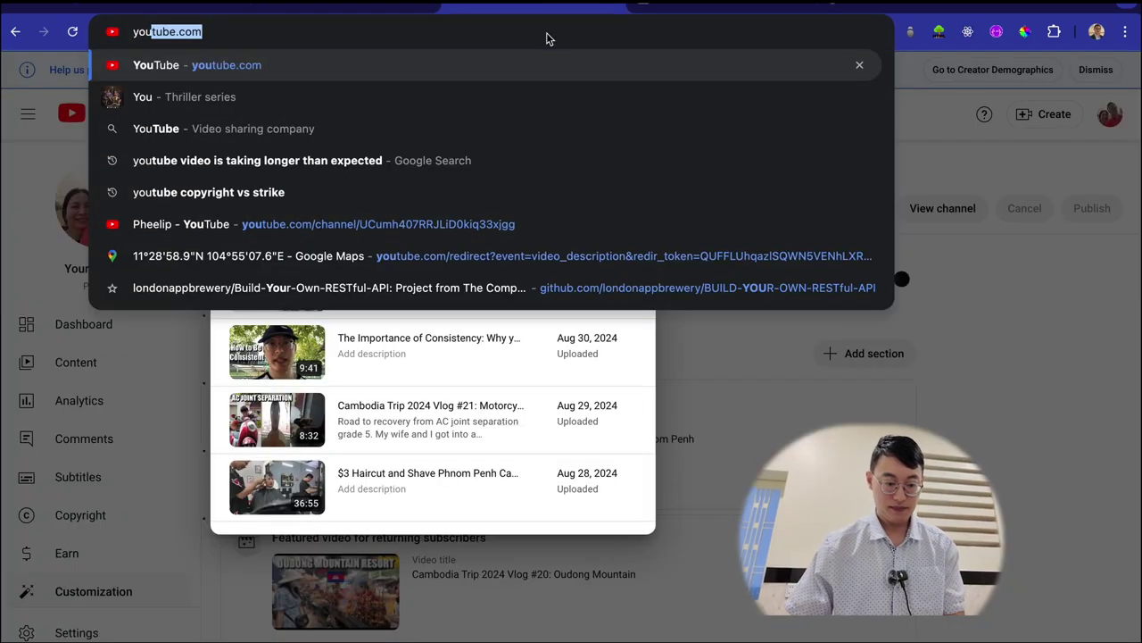
key(Return)
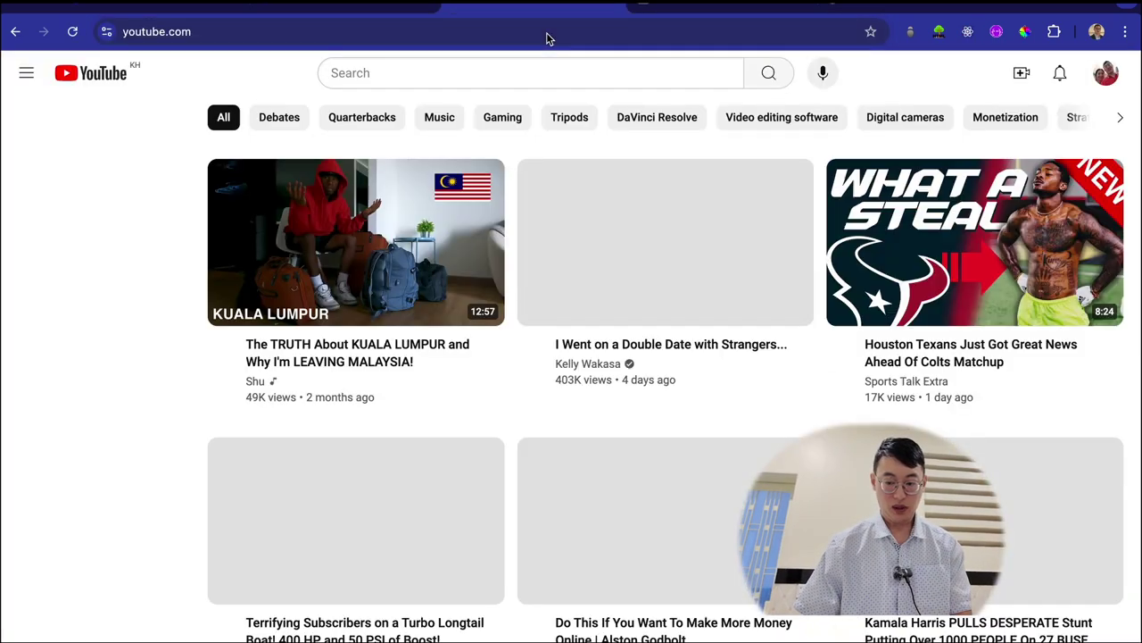
- Open the channel Customization settings in YouTube Studio from the account menu
click(1105, 73)
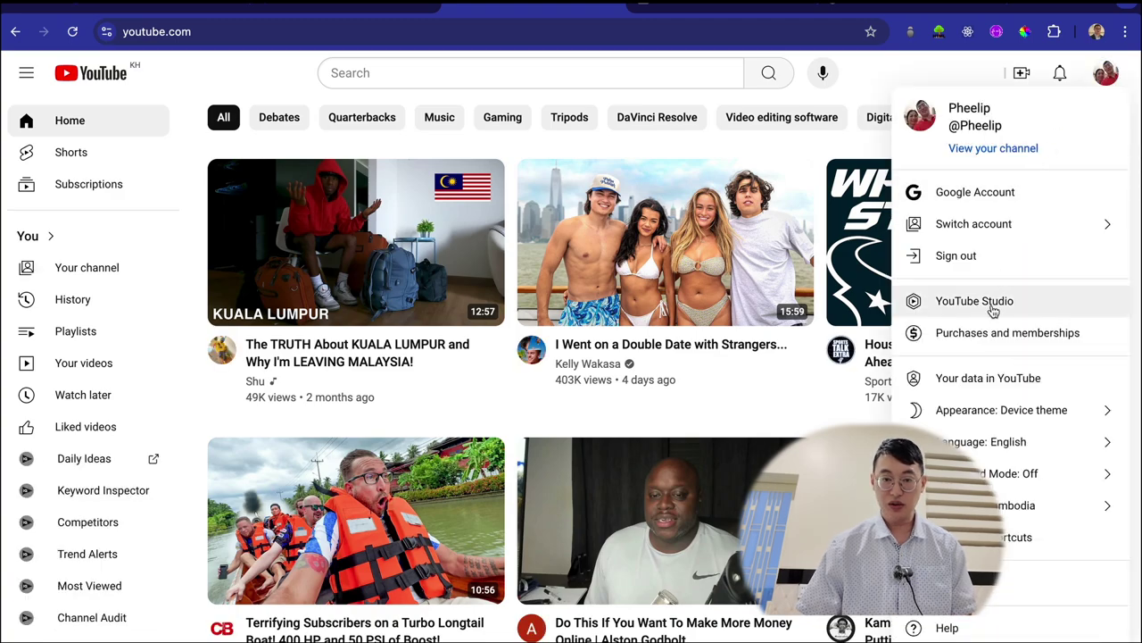
click(974, 301)
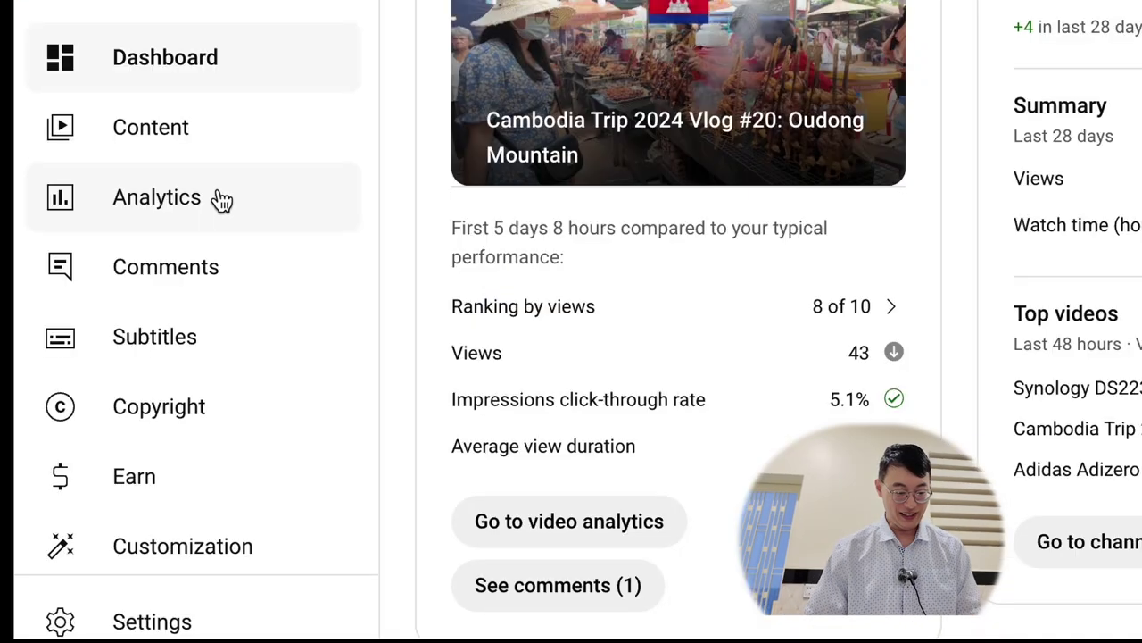
scroll(258, 474, down, 1)
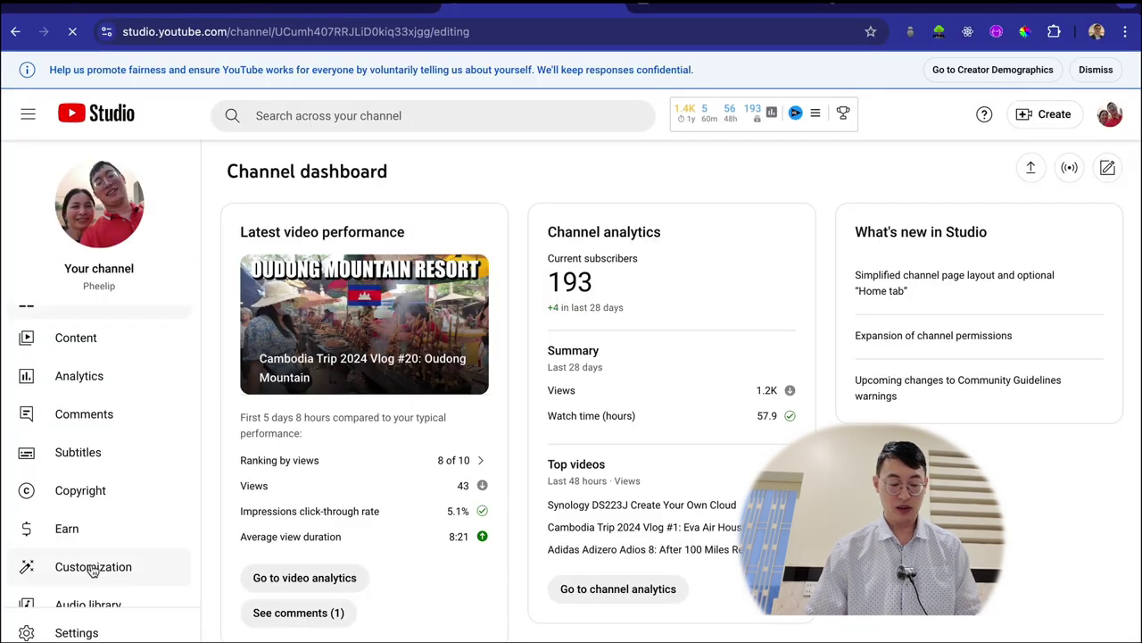
click(182, 507)
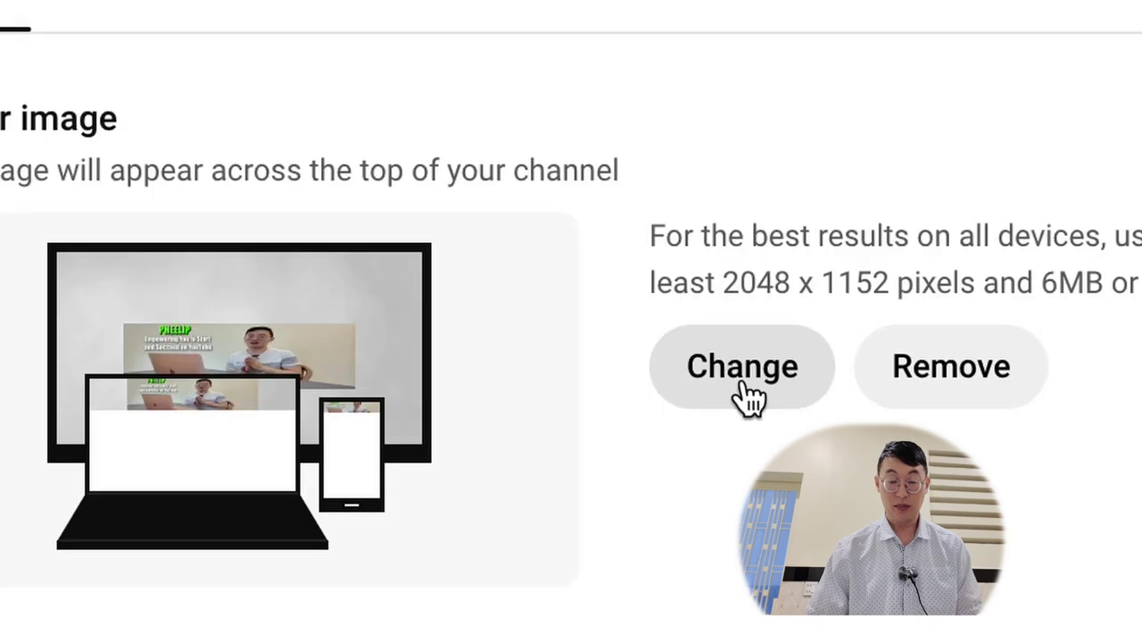
- Upload bannertest_4.1.1.jpg as the banner image, accept the crop, and view the channel page
click(747, 393)
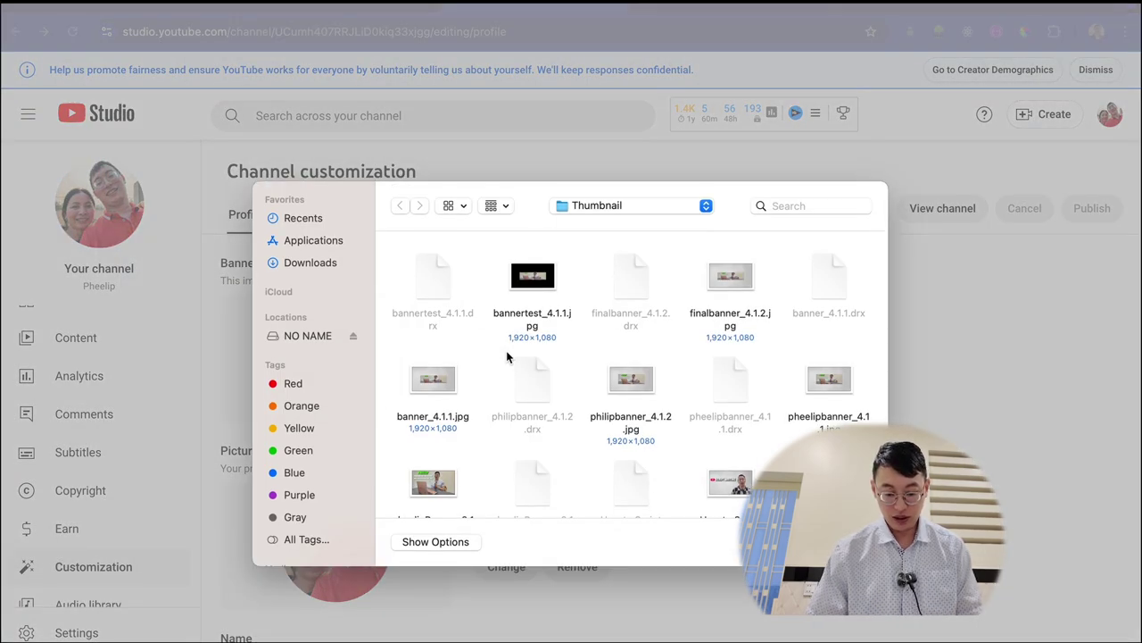
click(527, 312)
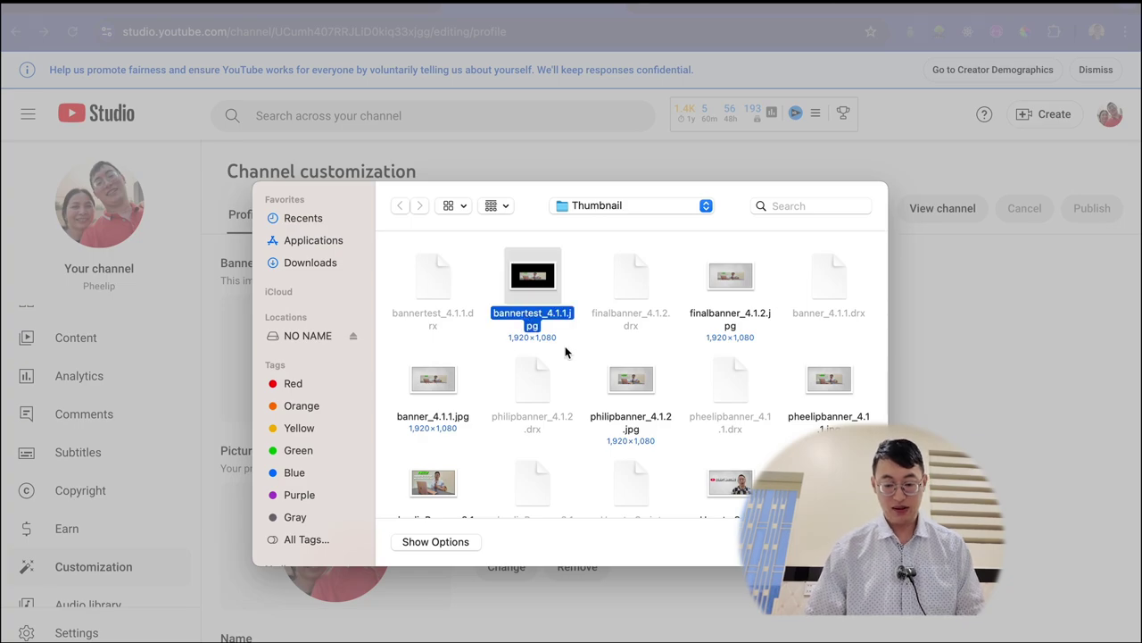
key(Return)
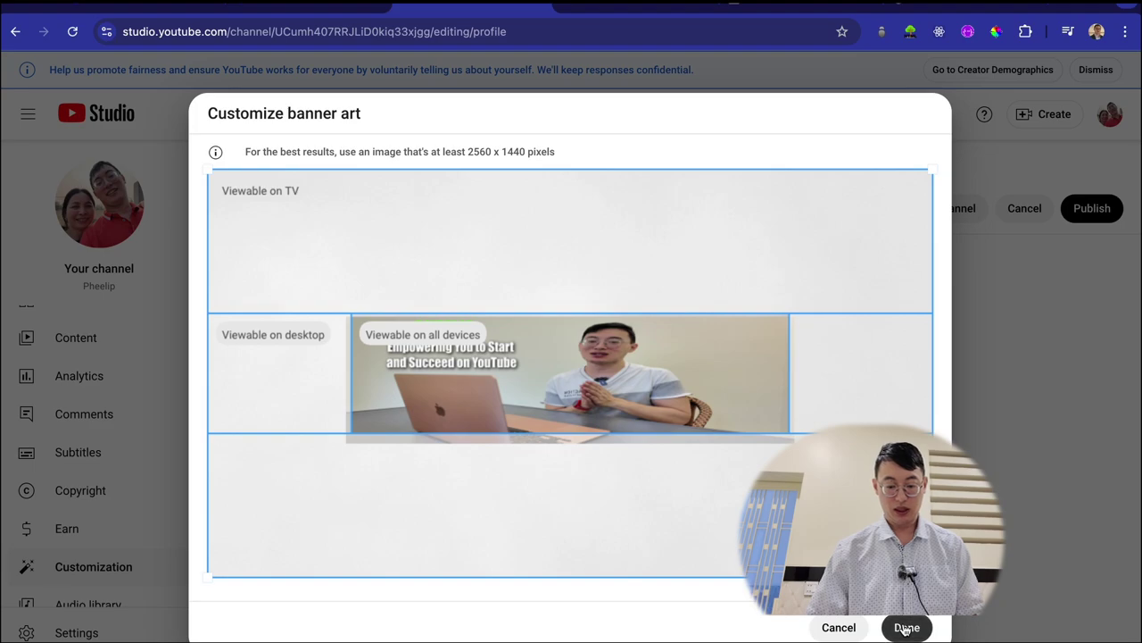
click(905, 627)
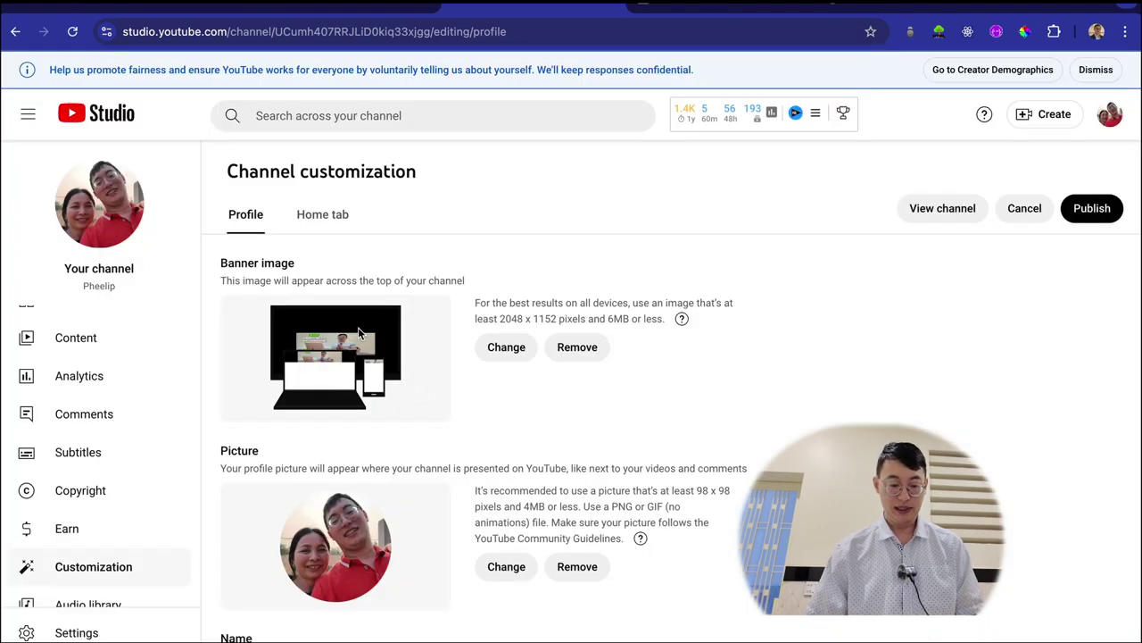
click(99, 205)
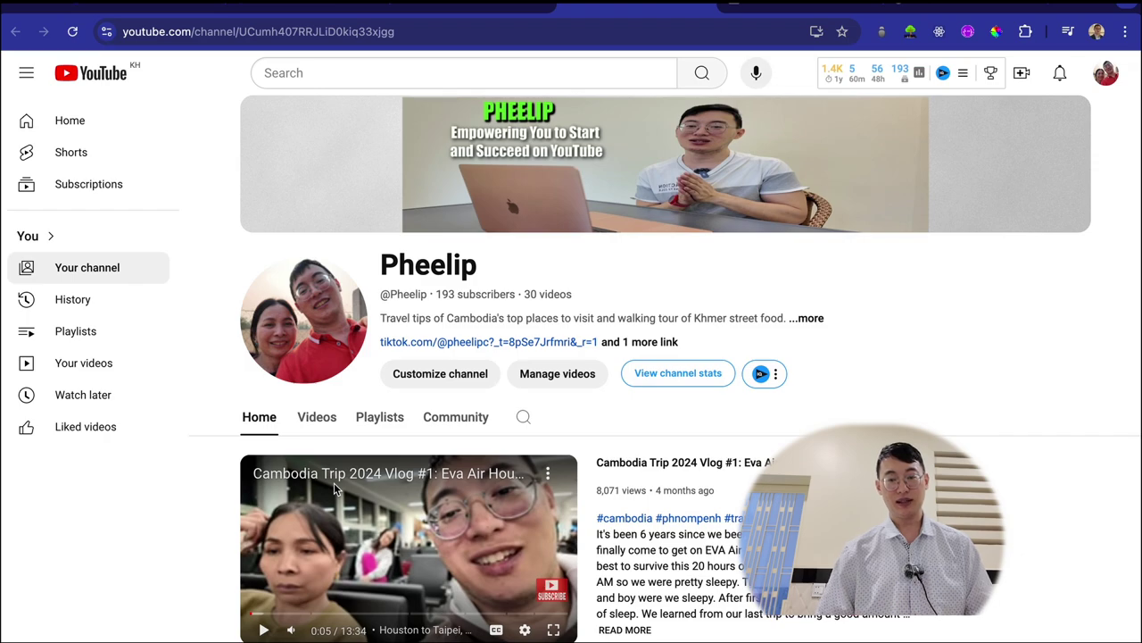
- Load the Trello address to open the Script board
text(t)
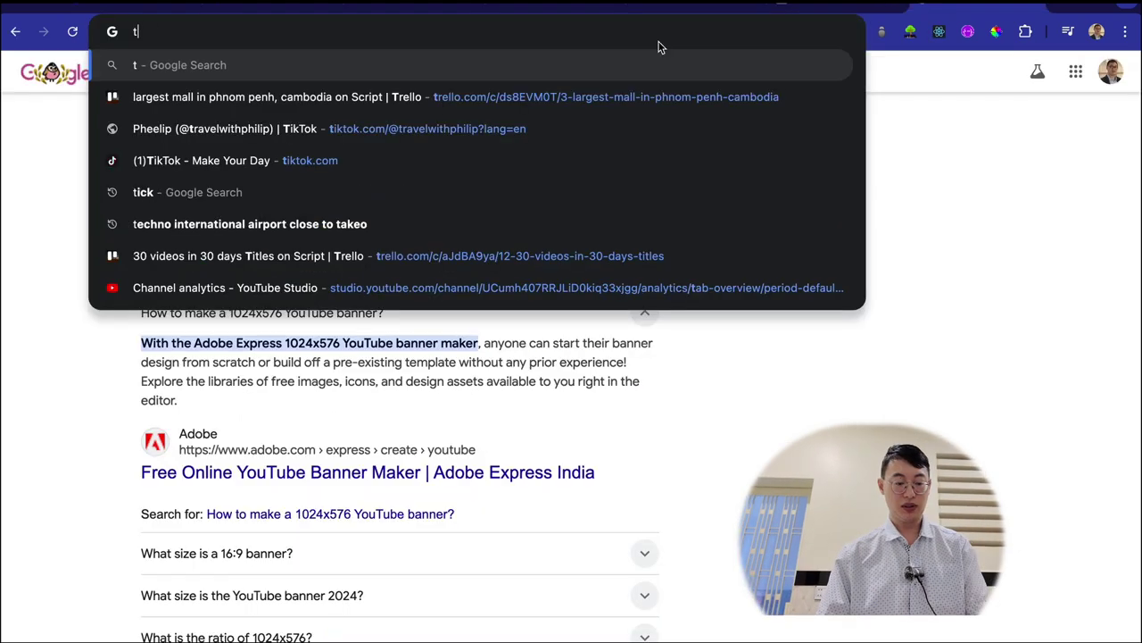
text(re)
key(Return)
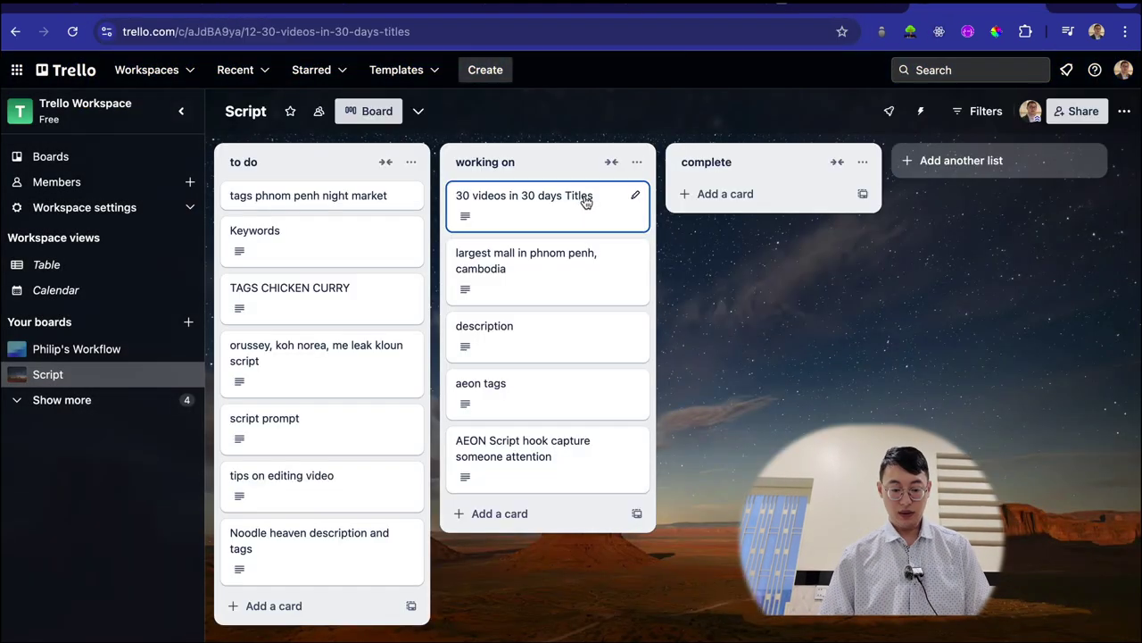